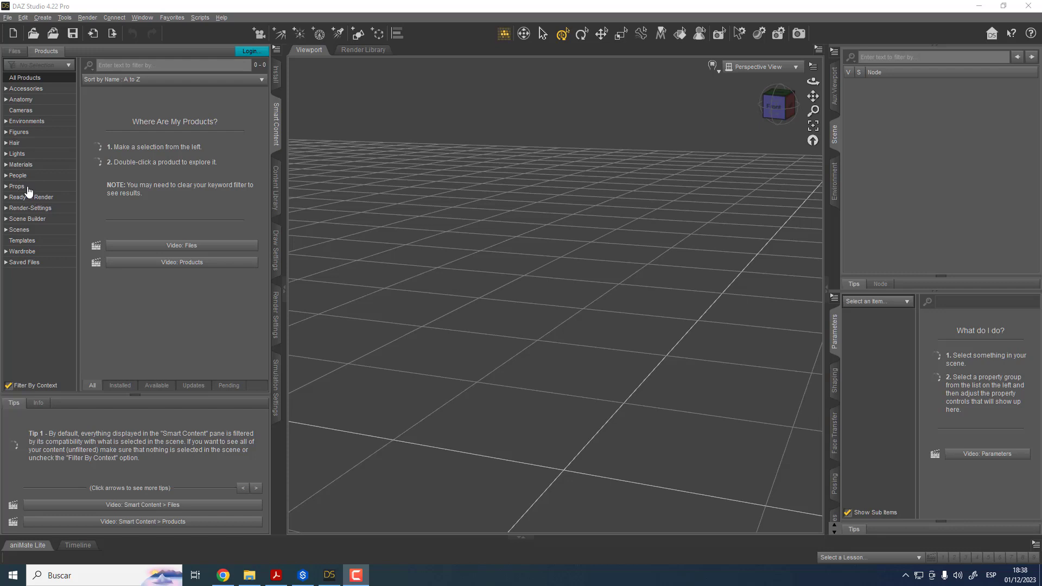
# Show all installed products and open the Genesis 8 Starter Essentials product
pyautogui.click(25, 78)
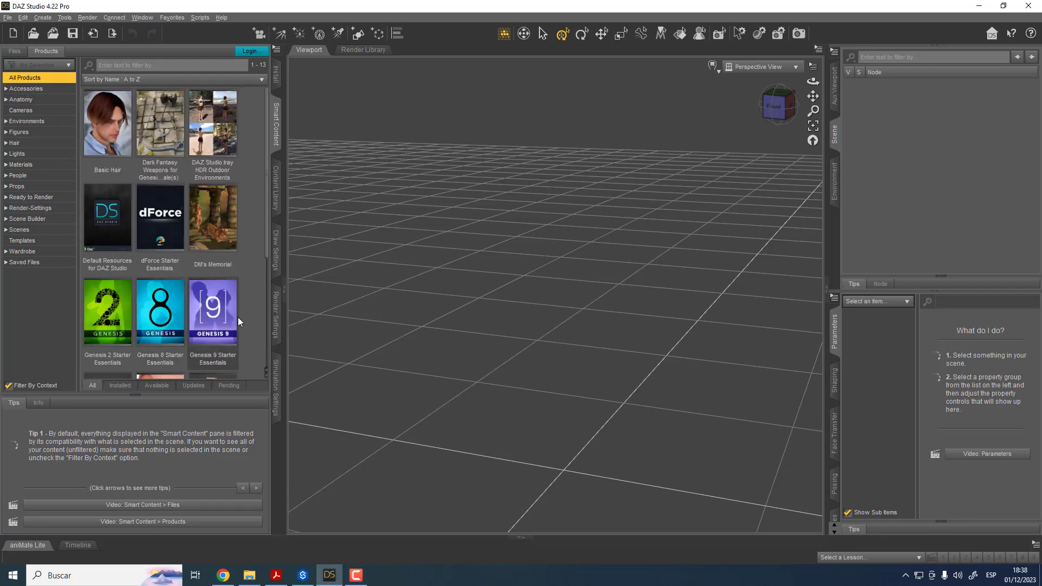
pyautogui.scroll(-3, 209, 314)
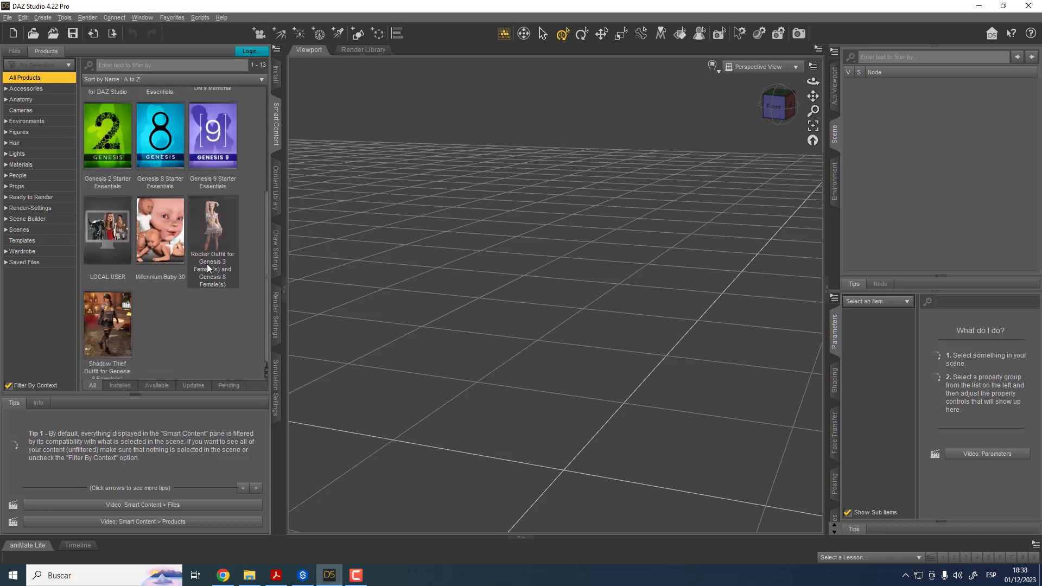
pyautogui.scroll(3, 210, 154)
pyautogui.click(164, 326)
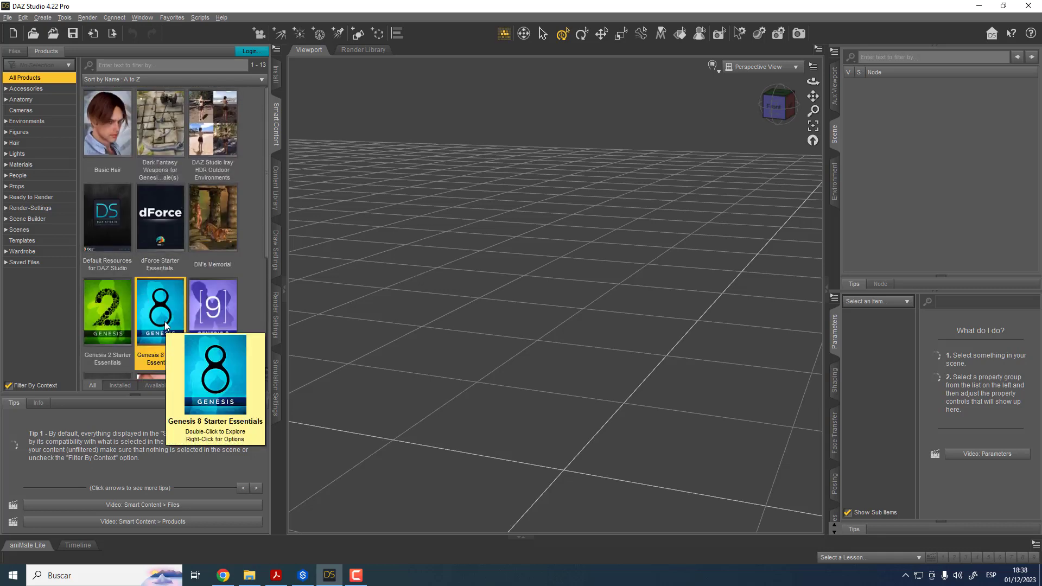
pyautogui.moveTo(216, 316)
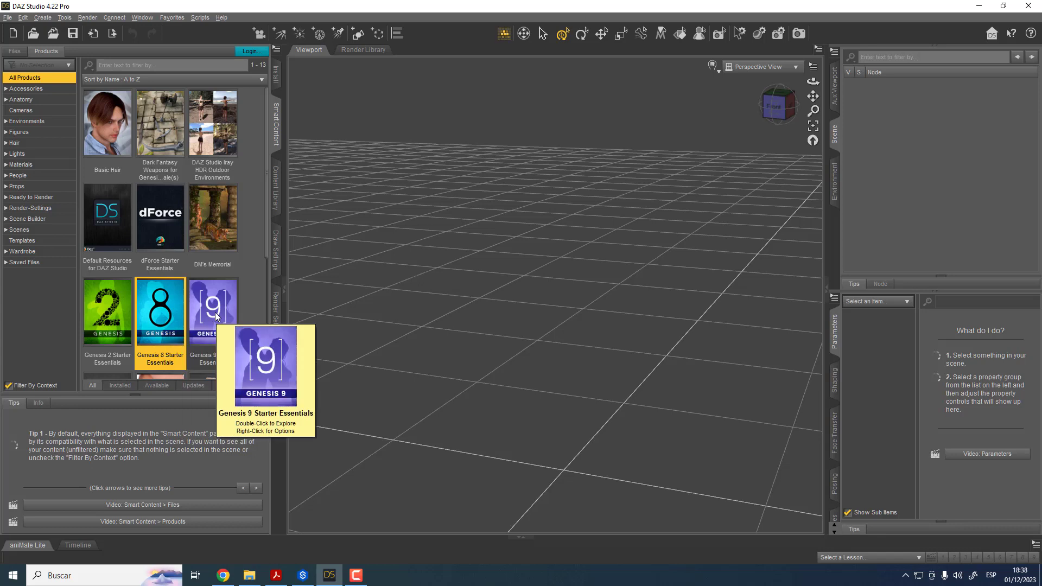
pyautogui.doubleClick(167, 310)
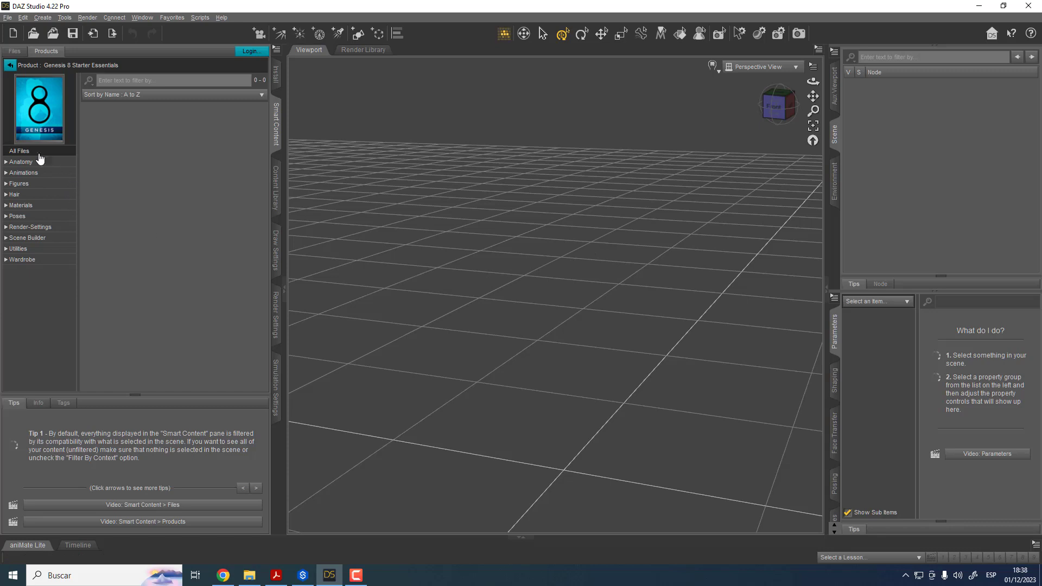
# Load the Genesis 8.1 Basic Female figure from the product's female people figures into the scene
pyautogui.click(6, 185)
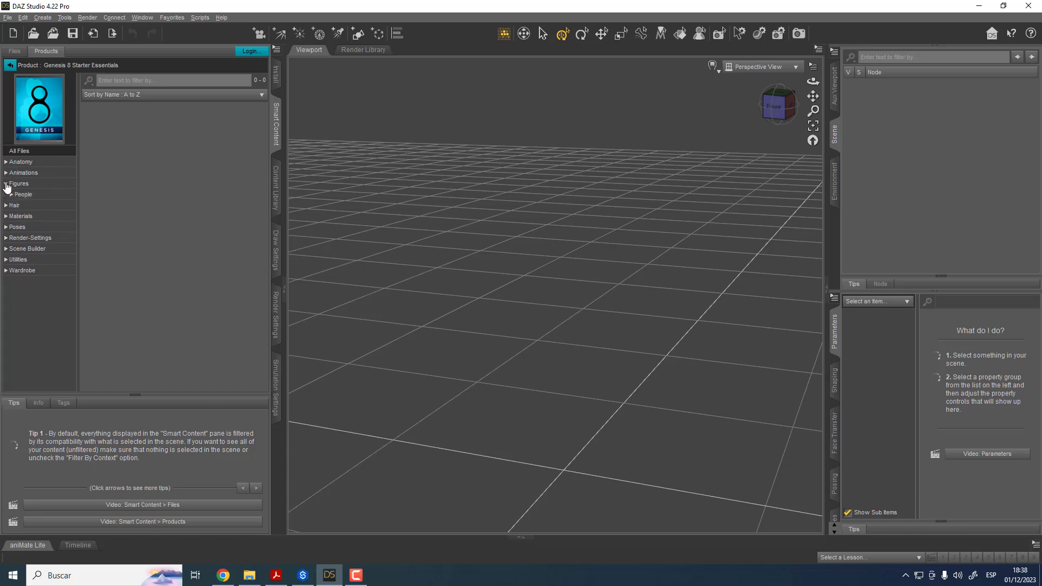
pyautogui.click(11, 195)
pyautogui.click(36, 209)
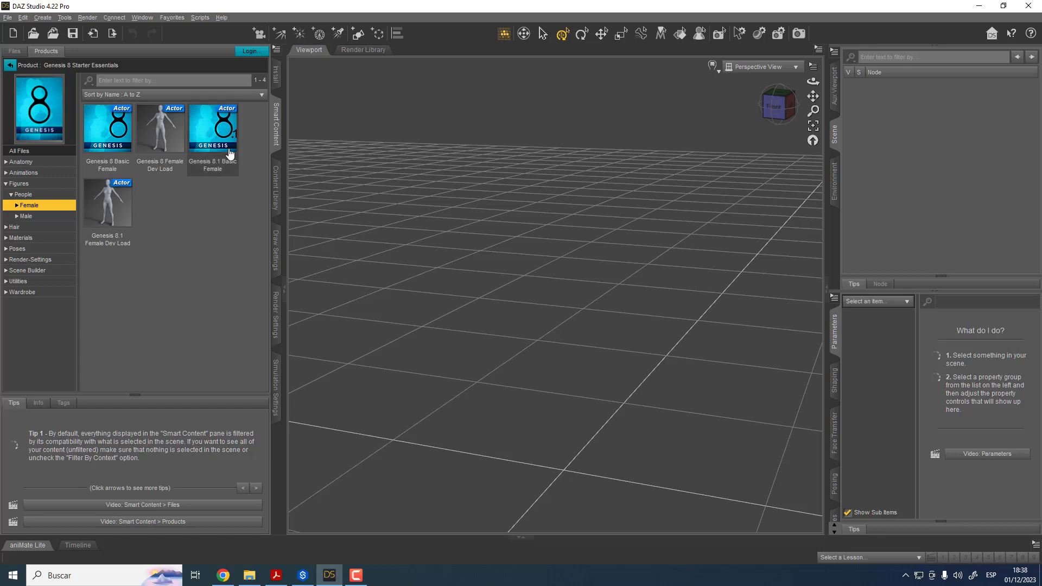
pyautogui.moveTo(205, 135)
pyautogui.moveTo(205, 179)
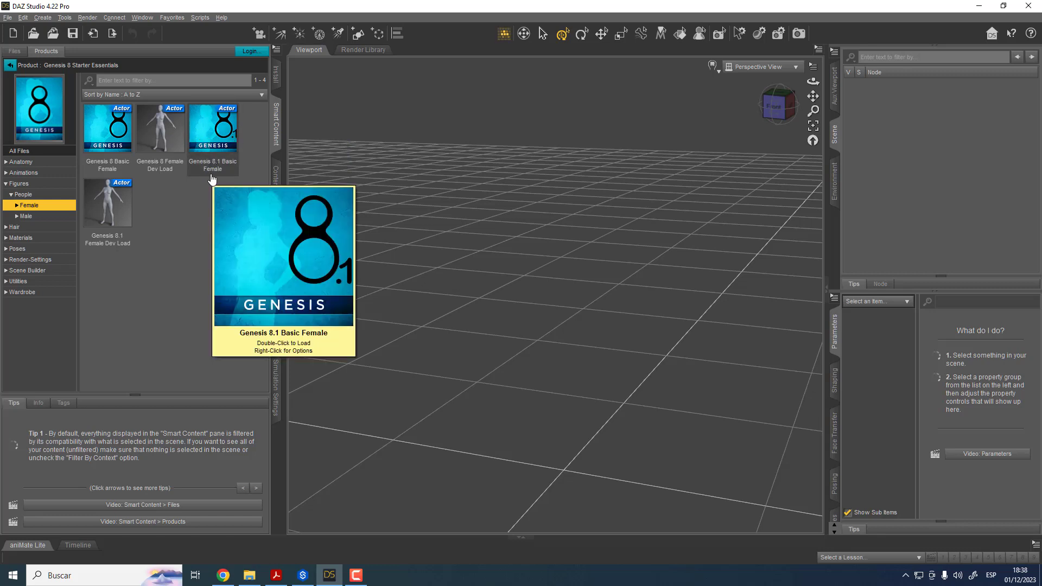
pyautogui.doubleClick(209, 150)
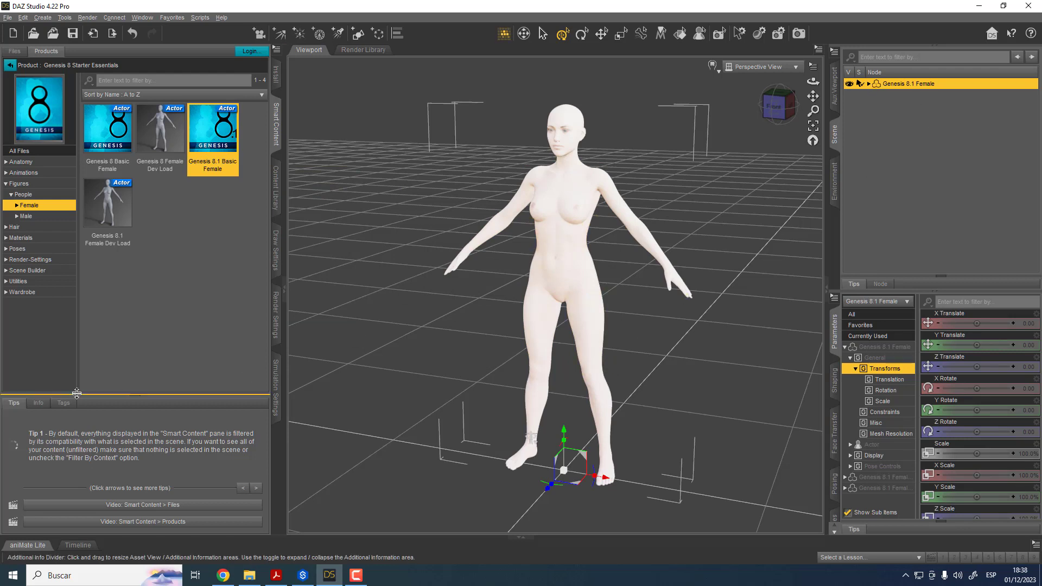
# Deselect the figure and dress it in the Basic Wear 01 outfit from the product's wardrobe
pyautogui.click(439, 296)
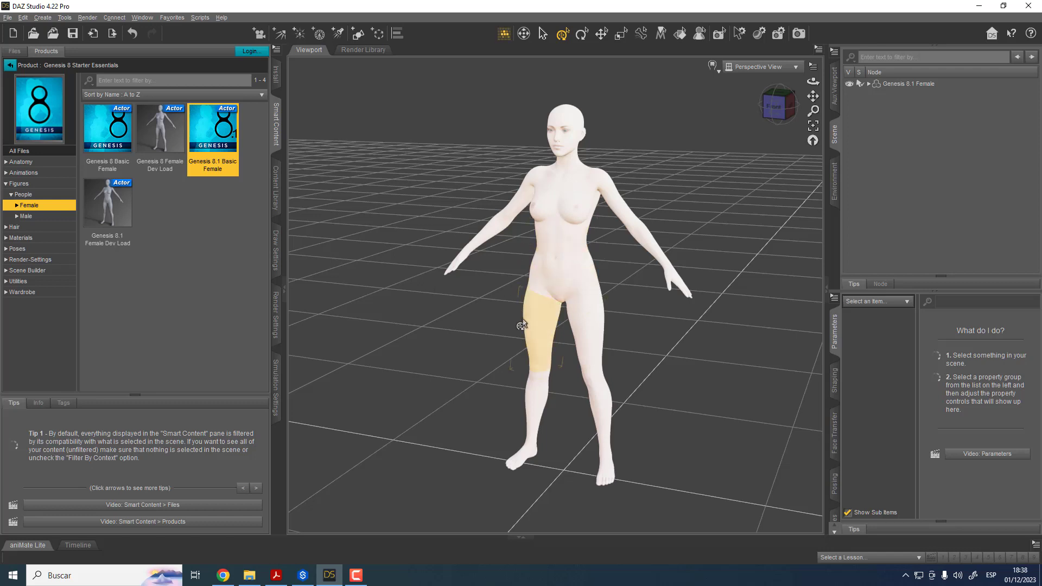
pyautogui.hotkey('ctrl', 'shift', 'r')
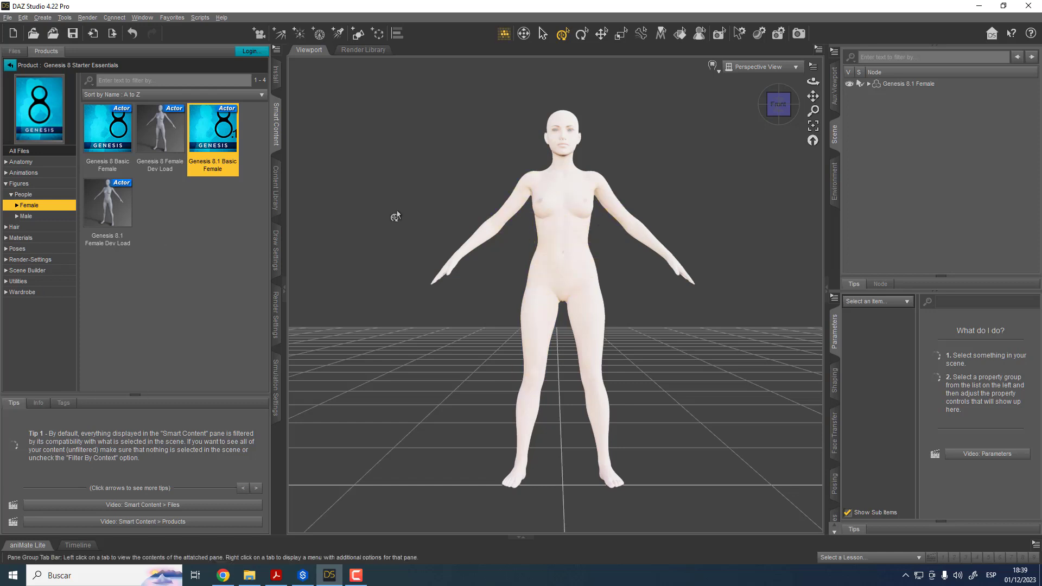
pyautogui.click(7, 293)
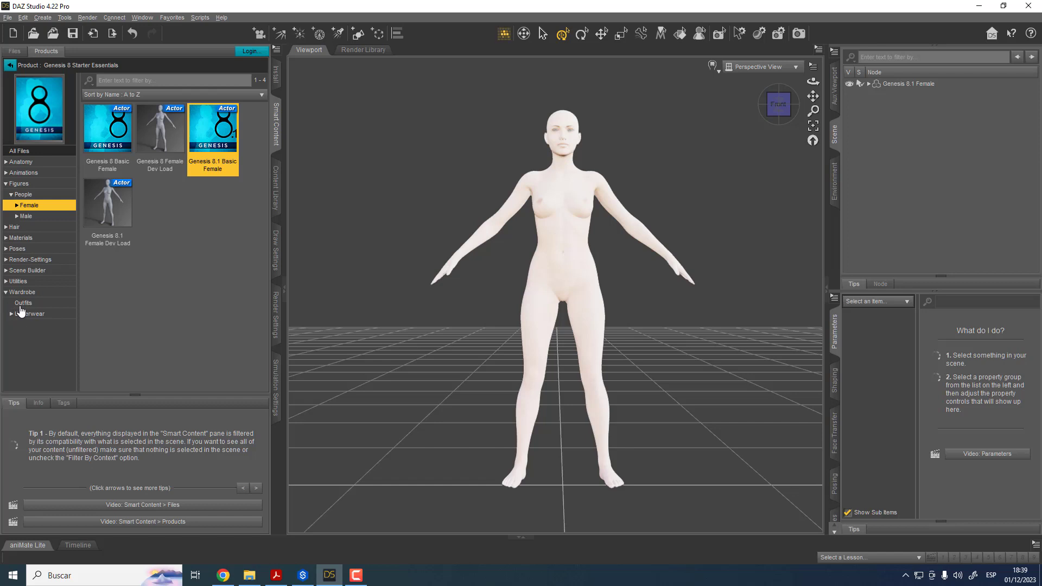
pyautogui.click(21, 306)
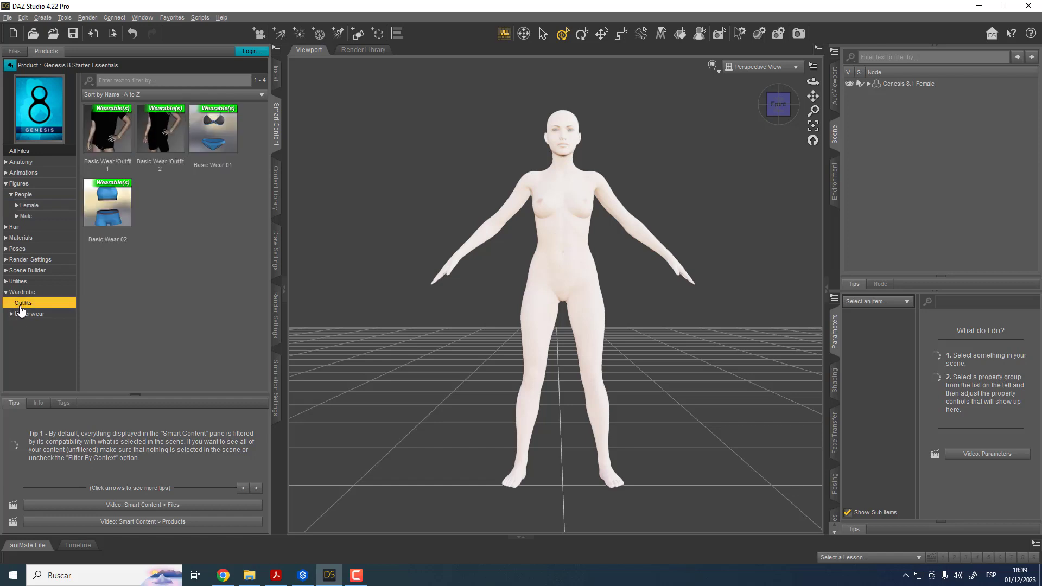
pyautogui.doubleClick(216, 145)
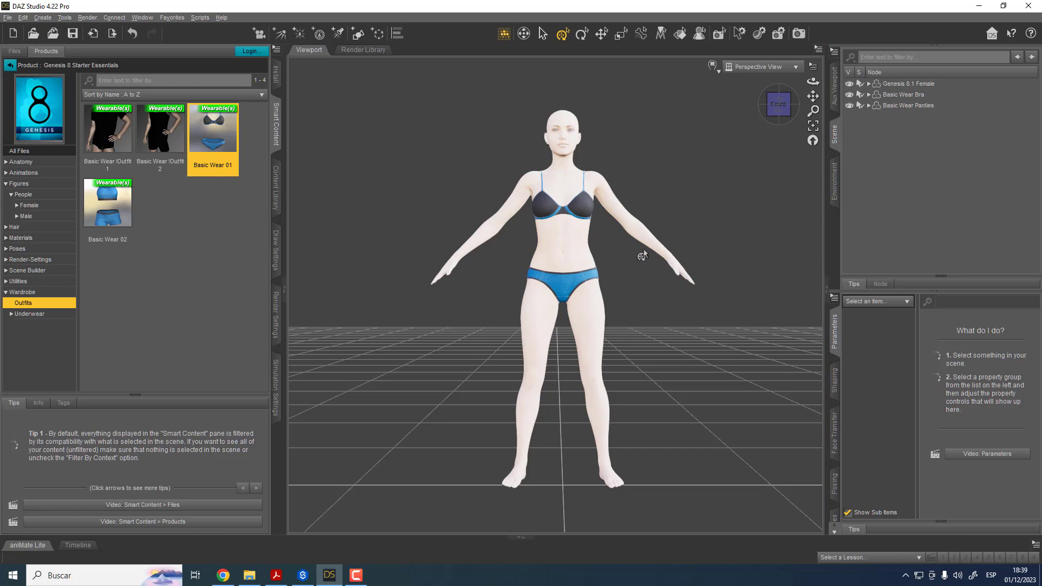
# Expand the Genesis 8.1 Female node and select everything in the scene
pyautogui.click(869, 85)
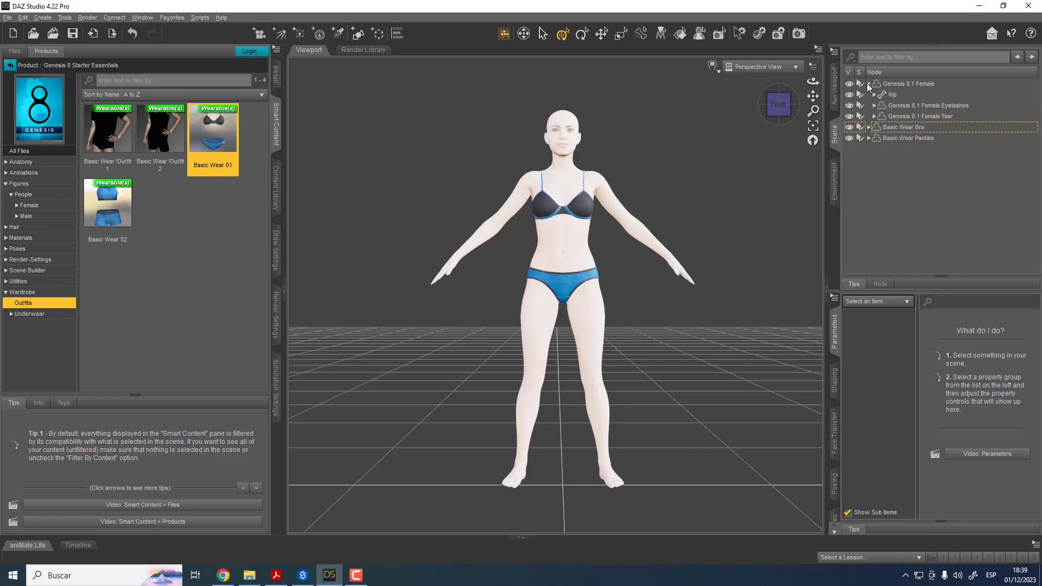
pyautogui.rightClick(736, 182)
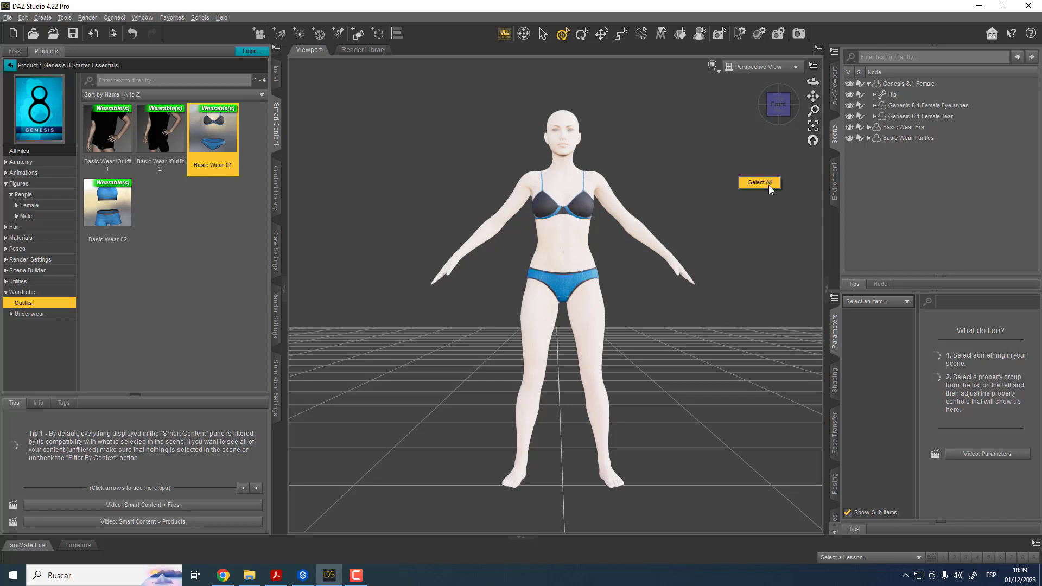
pyautogui.click(761, 185)
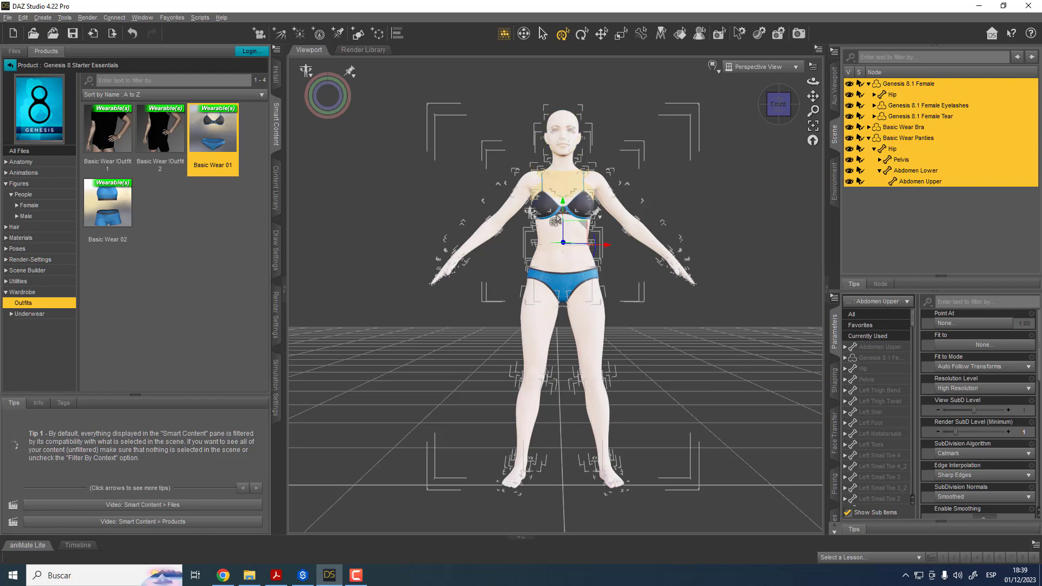
# Export the selection as an Autodesk FBX file named mujer81 in the Documentos fem81 folder
pyautogui.click(8, 17)
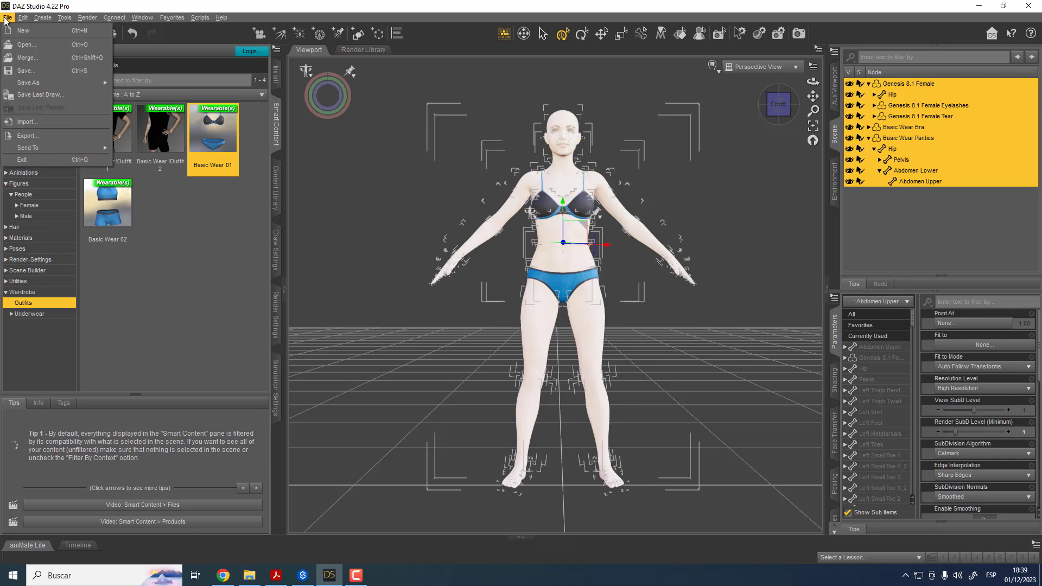
pyautogui.click(26, 135)
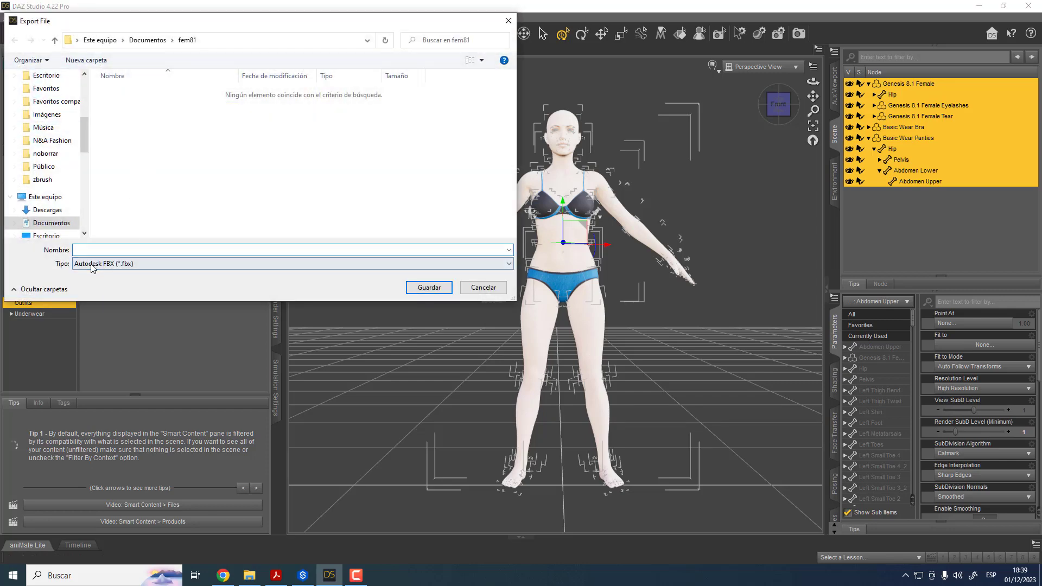
pyautogui.click(223, 263)
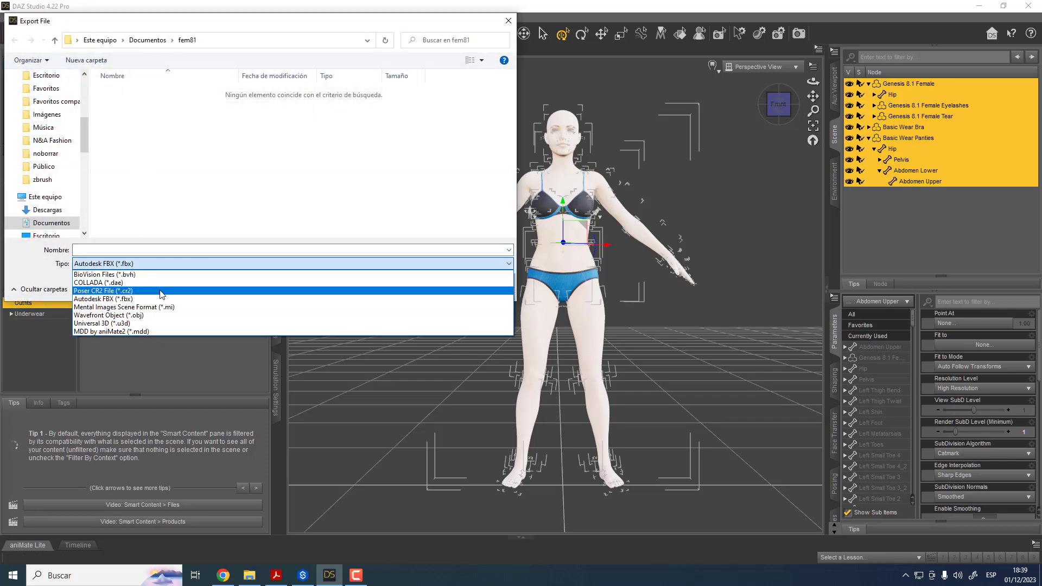
pyautogui.click(123, 300)
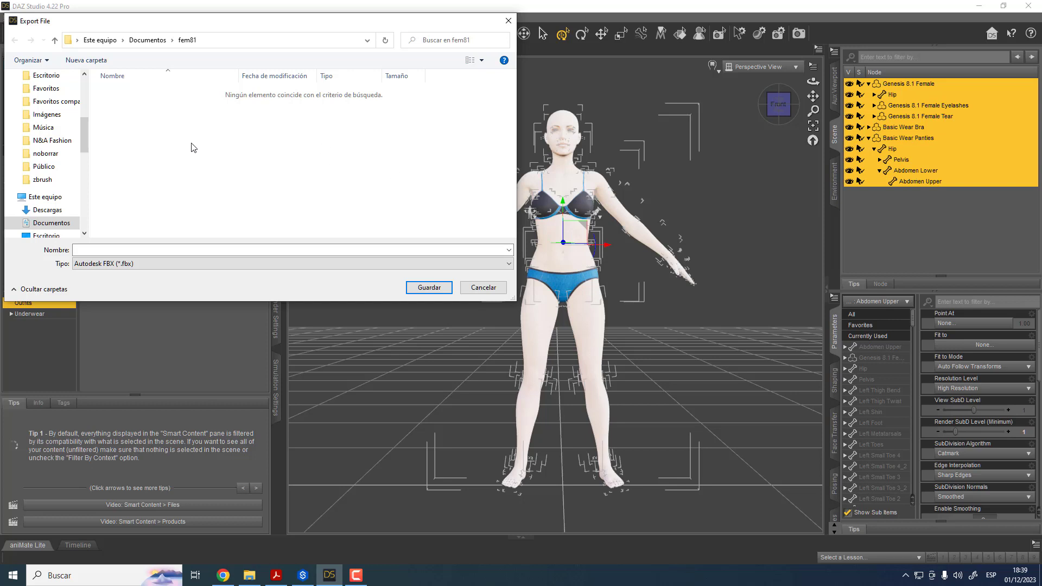
pyautogui.click(107, 249)
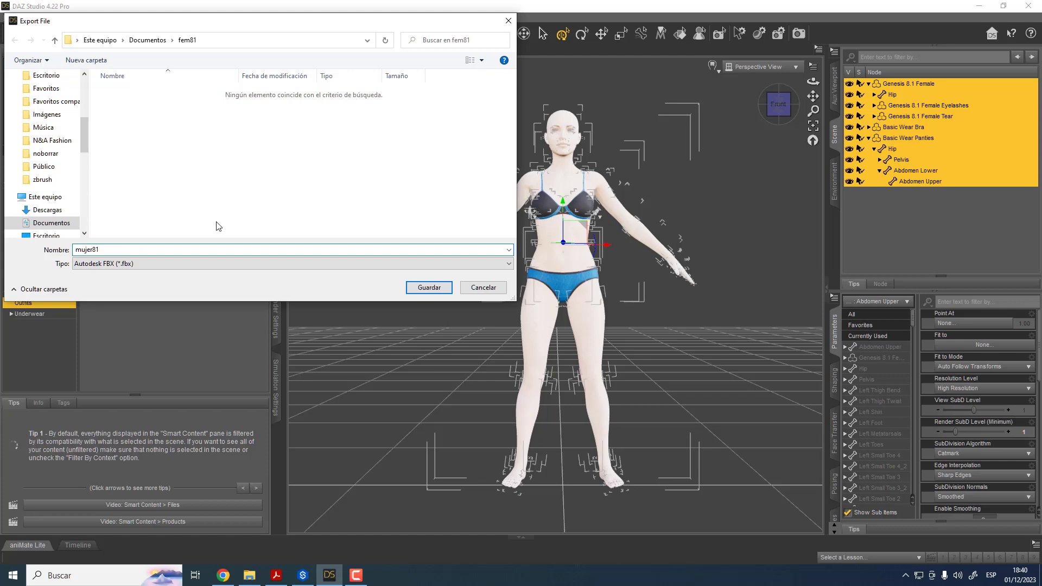
pyautogui.click(420, 287)
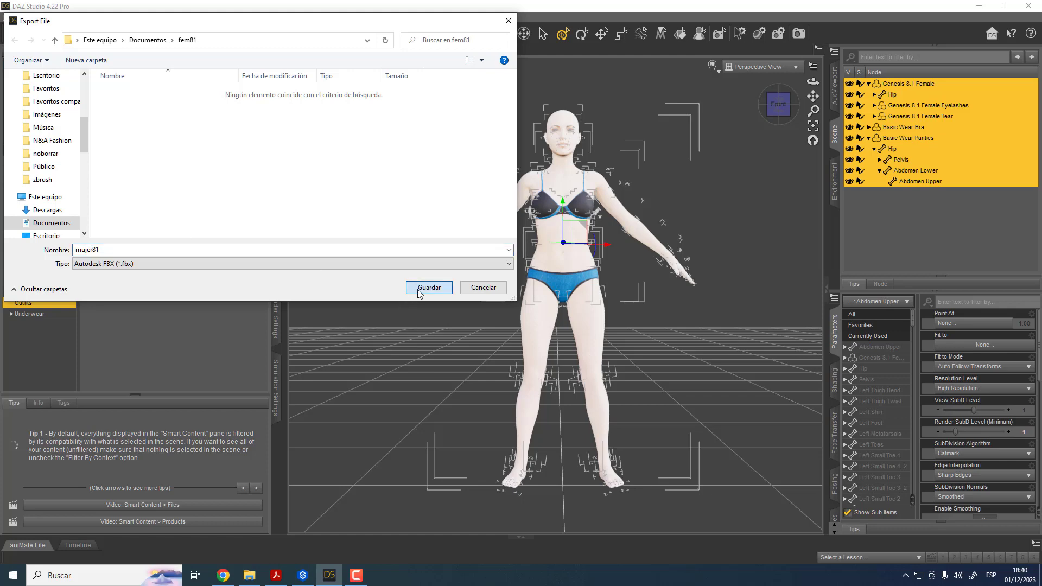
# Choose FBX 2010 -- Binary as the format in the FBX export options
pyautogui.moveTo(400, 133); pyautogui.dragTo(564, 51)
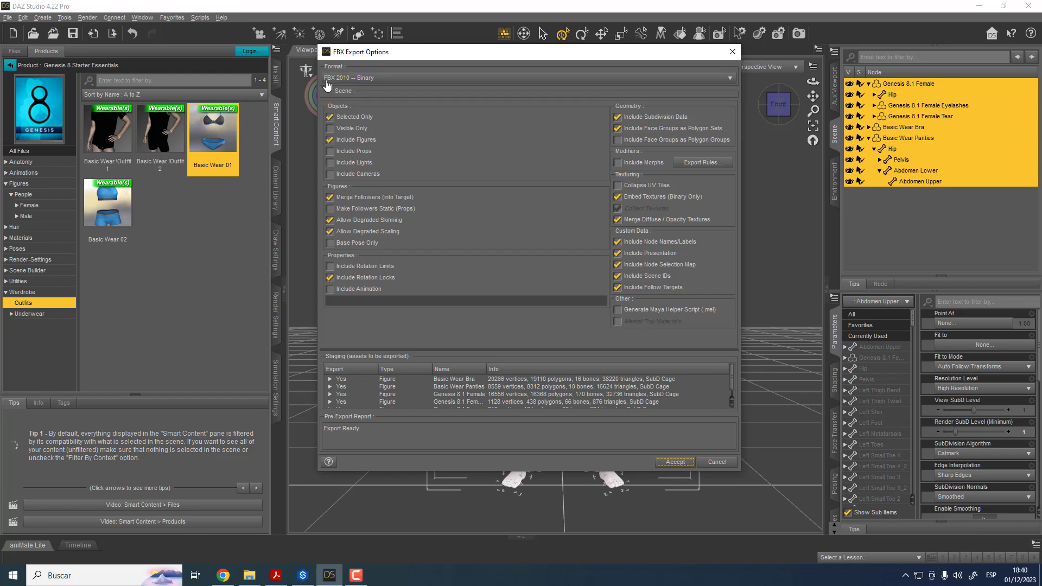
pyautogui.click(458, 84)
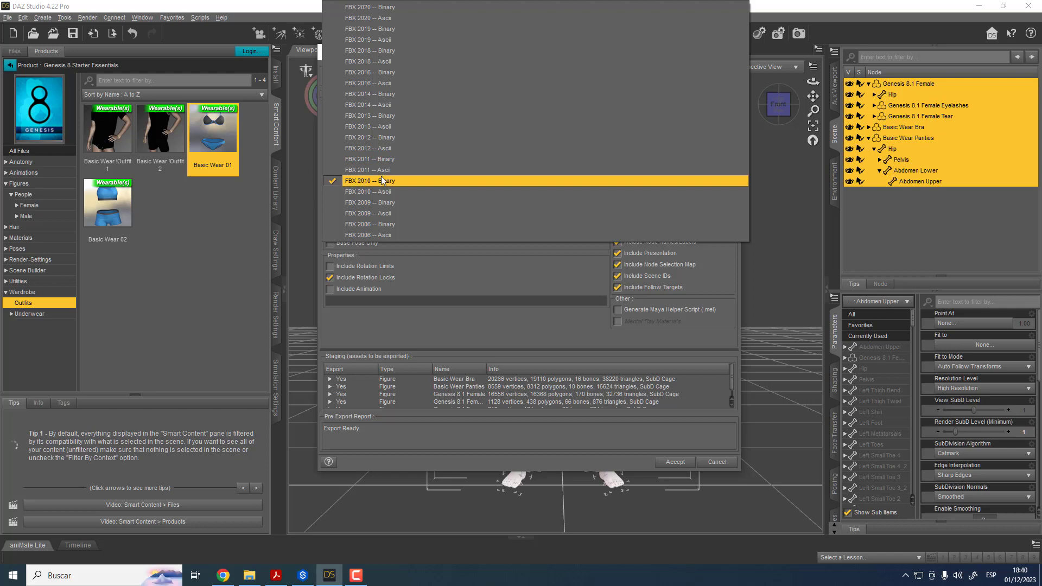
pyautogui.click(359, 180)
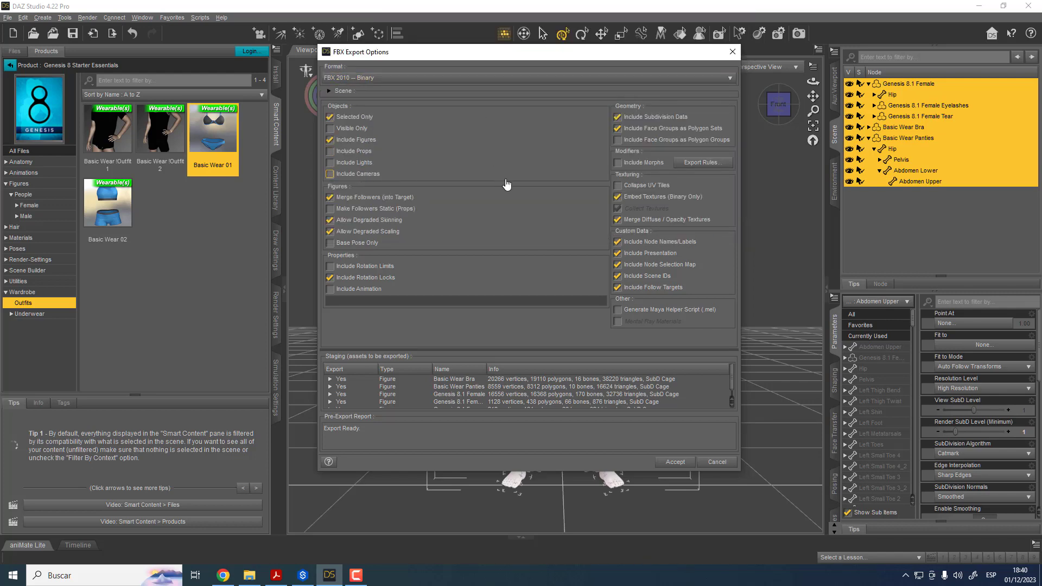
# Keep Selected Only, Embed Textures (Binary Only), Merge Followers and Include Rotation Locks enabled, and accept the FBX export
pyautogui.click(330, 118)
pyautogui.click(333, 119)
pyautogui.click(641, 197)
pyautogui.click(645, 204)
pyautogui.click(332, 277)
pyautogui.click(364, 278)
pyautogui.click(542, 199)
pyautogui.click(390, 280)
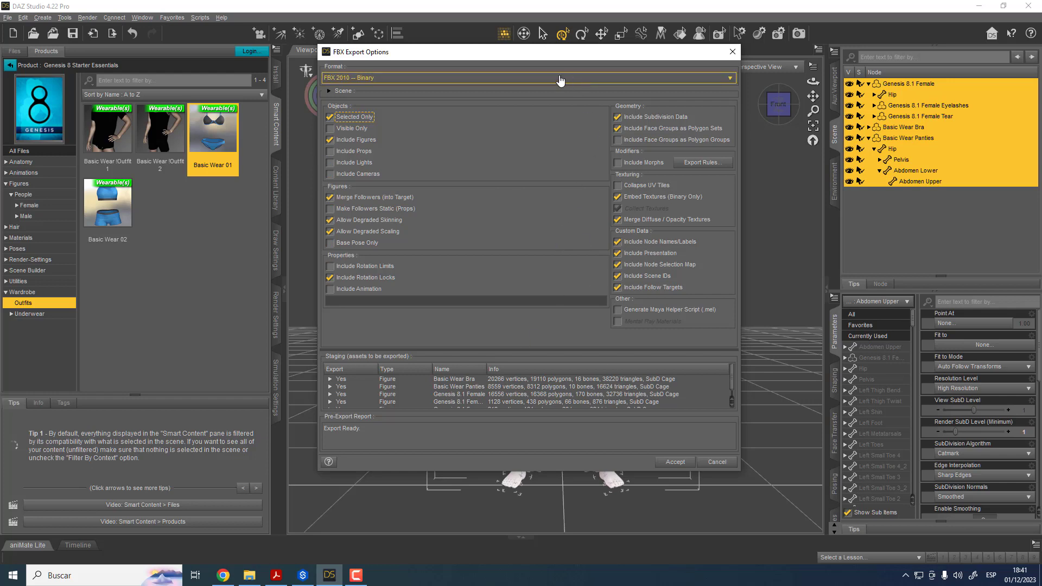
pyautogui.moveTo(546, 57)
pyautogui.mouseDown()
pyautogui.moveTo(545, 33)
pyautogui.moveTo(554, 74)
pyautogui.mouseUp()
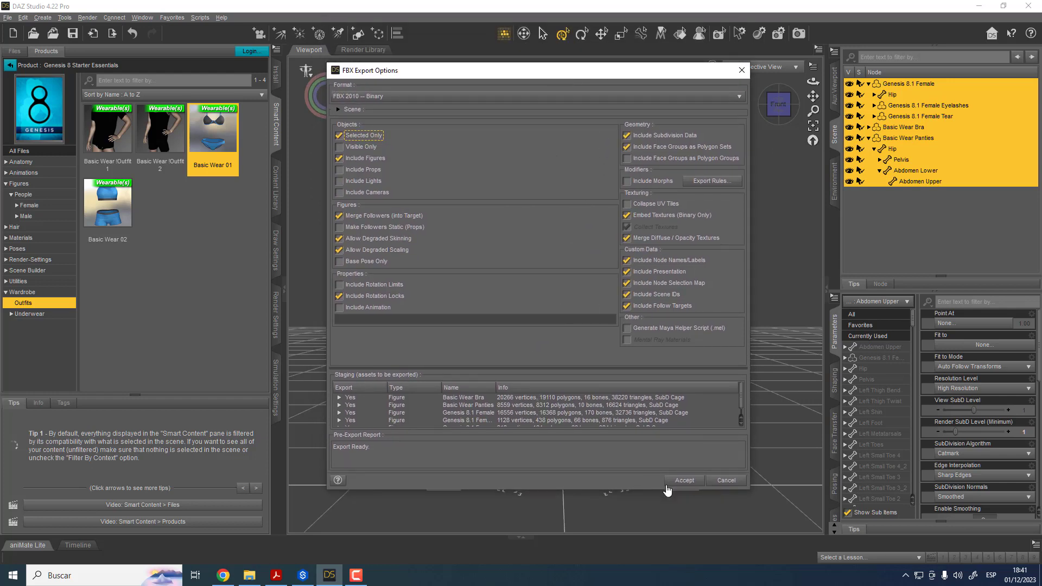
pyautogui.click(683, 480)
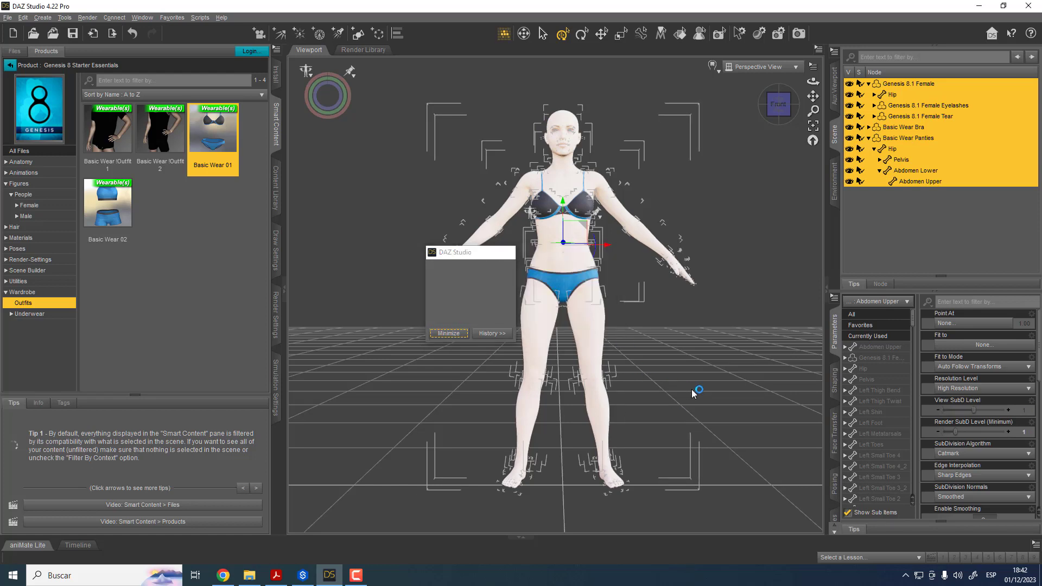
# Switch to Style3D and start importing an FBX file
pyautogui.moveTo(299, 582)
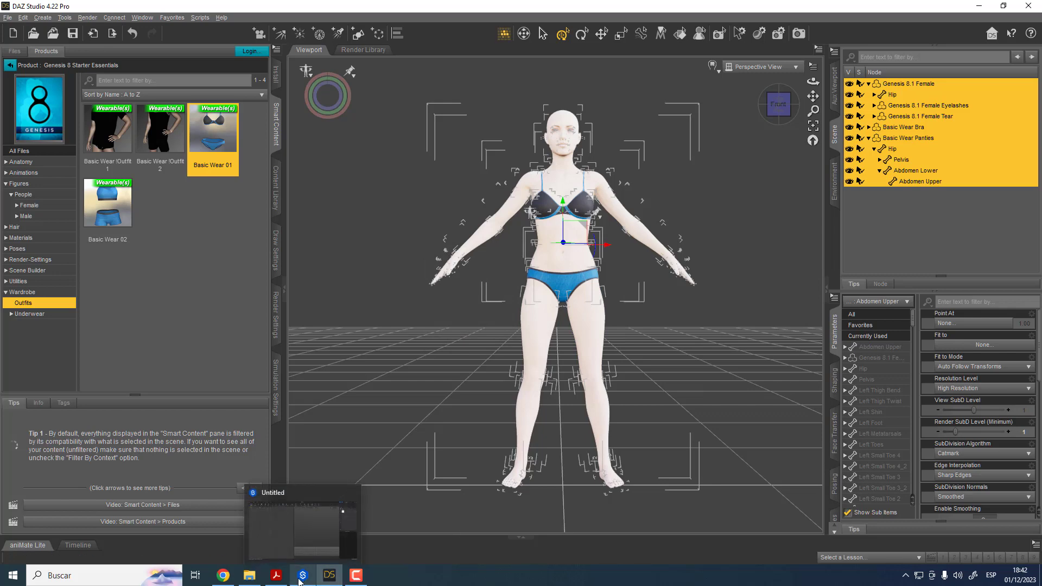
pyautogui.click(353, 524)
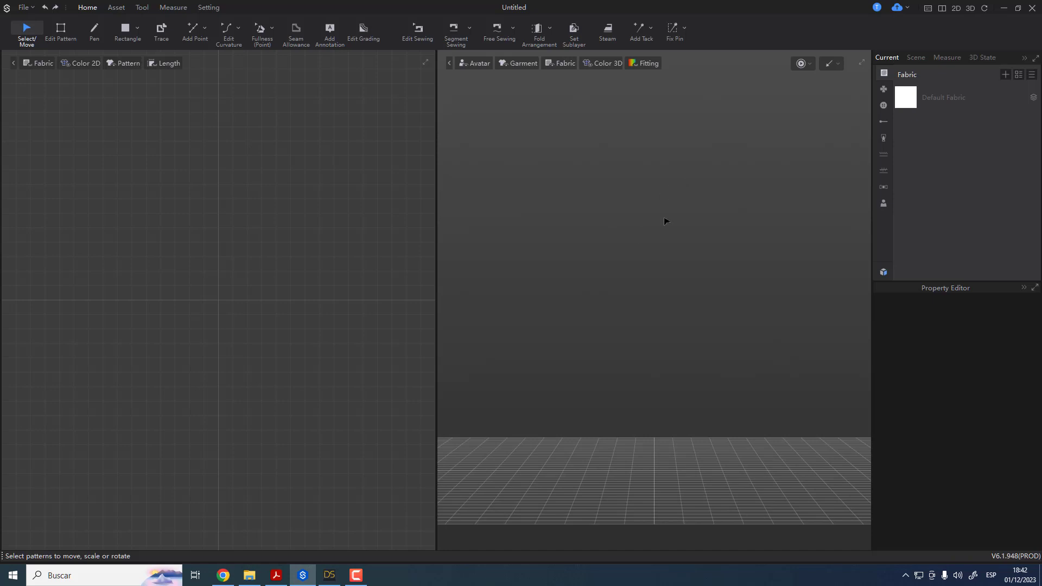
pyautogui.click(32, 11)
pyautogui.moveTo(70, 99)
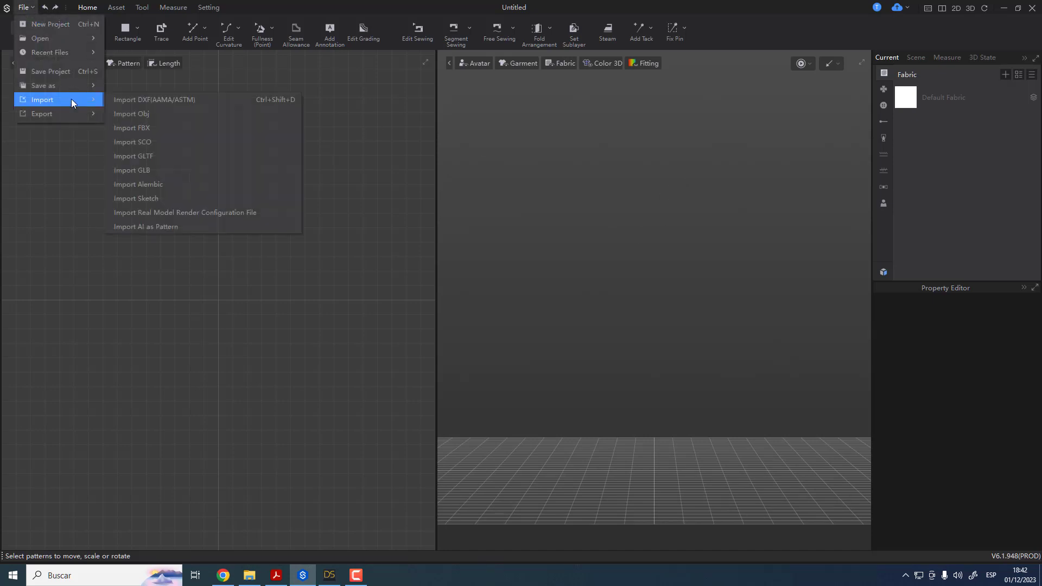
pyautogui.click(157, 129)
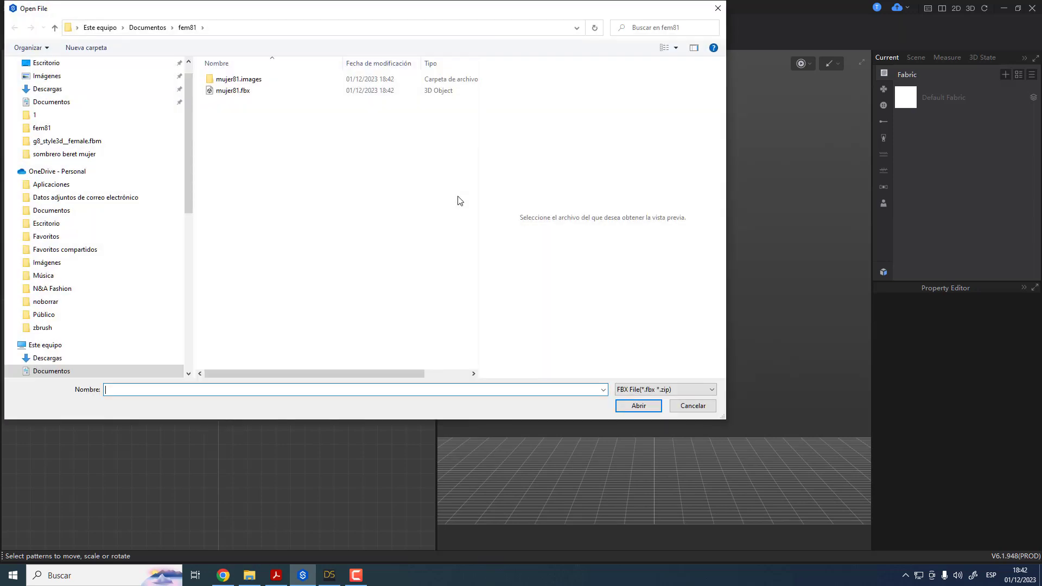
# Open the mujer81.images folder and filter its listing to the Fabric File image formats
pyautogui.click(236, 92)
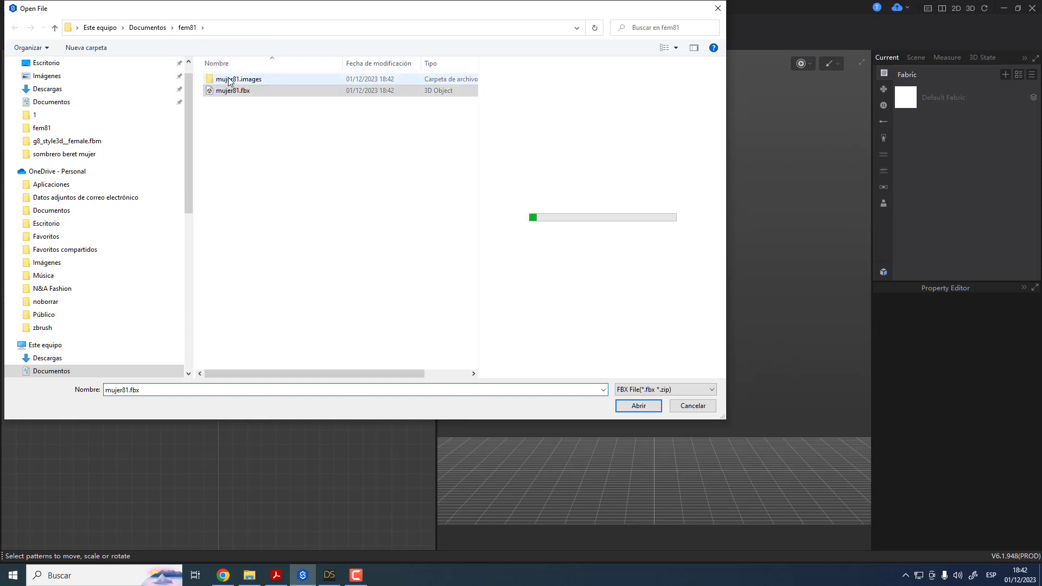
pyautogui.click(232, 81)
pyautogui.doubleClick(231, 82)
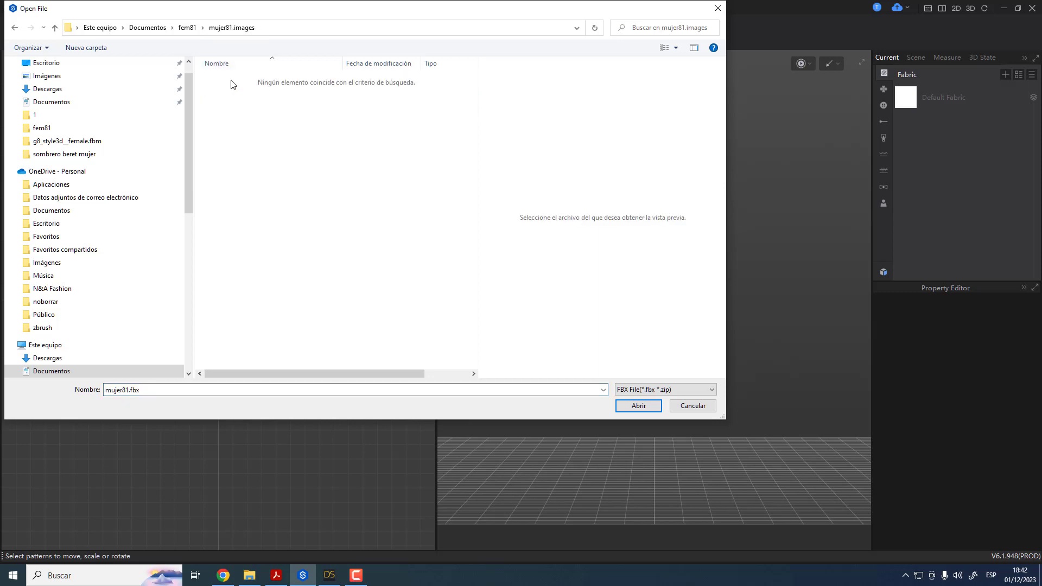
pyautogui.click(707, 391)
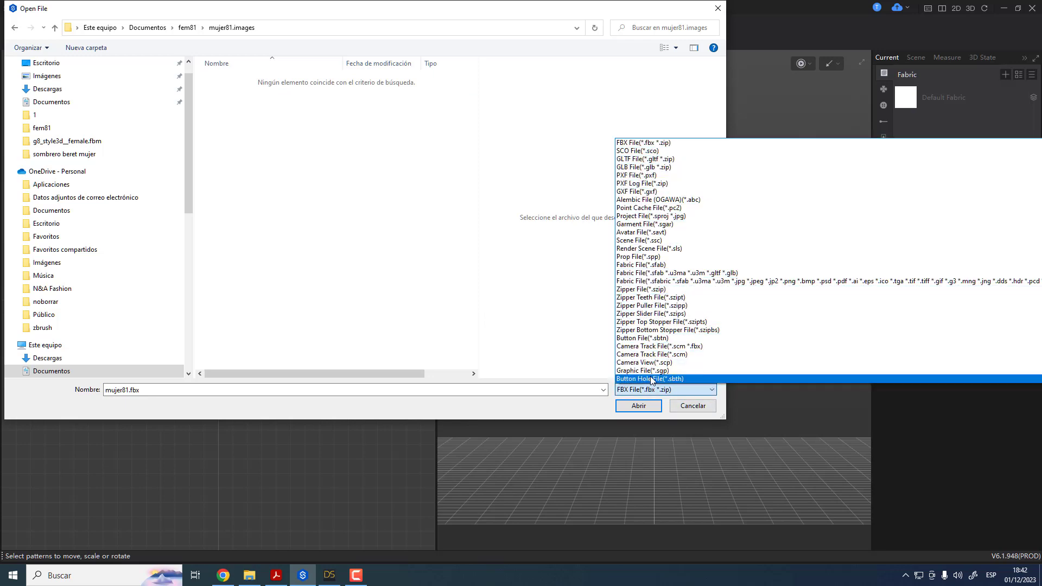
pyautogui.click(642, 281)
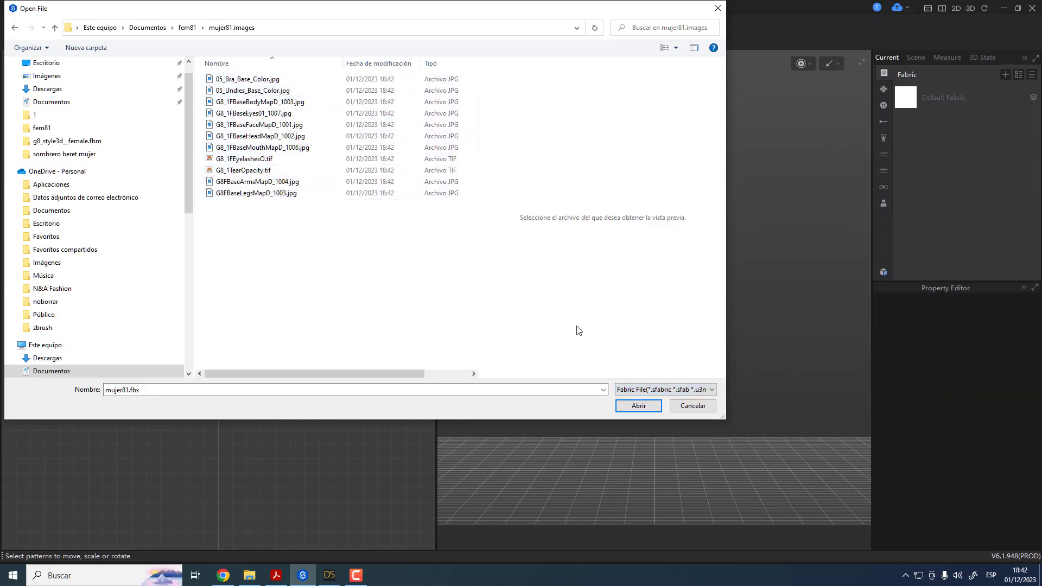
# Show the exported texture files as very large thumbnails, and as medium icons, to examine the embedded textures
pyautogui.click(676, 48)
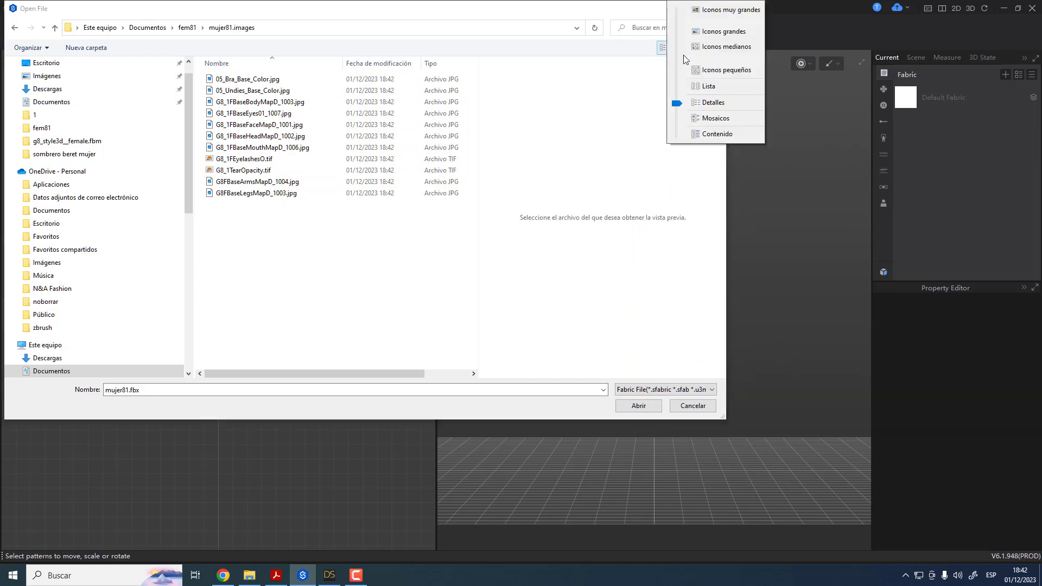
pyautogui.click(730, 10)
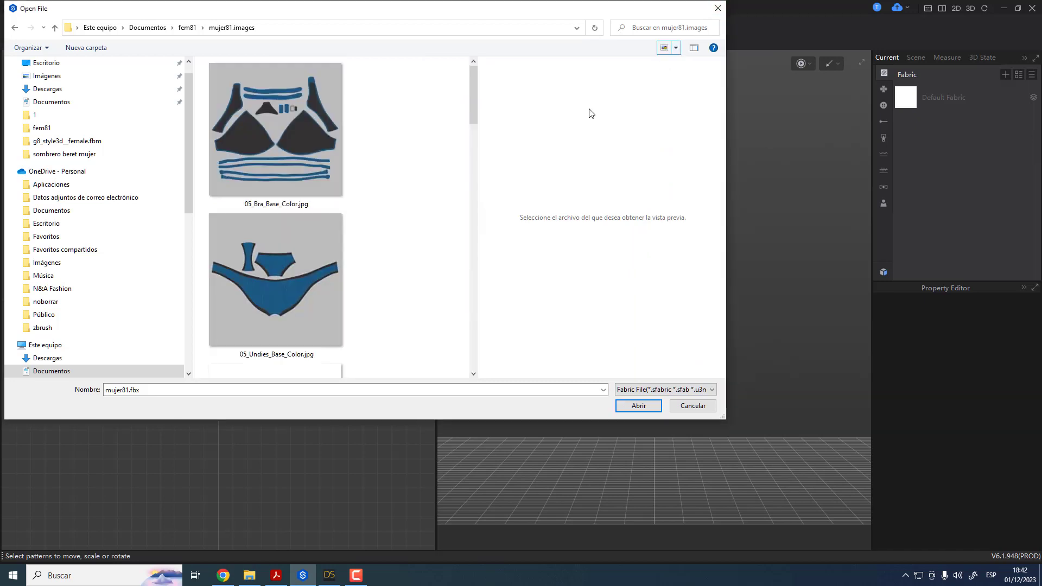
pyautogui.click(676, 48)
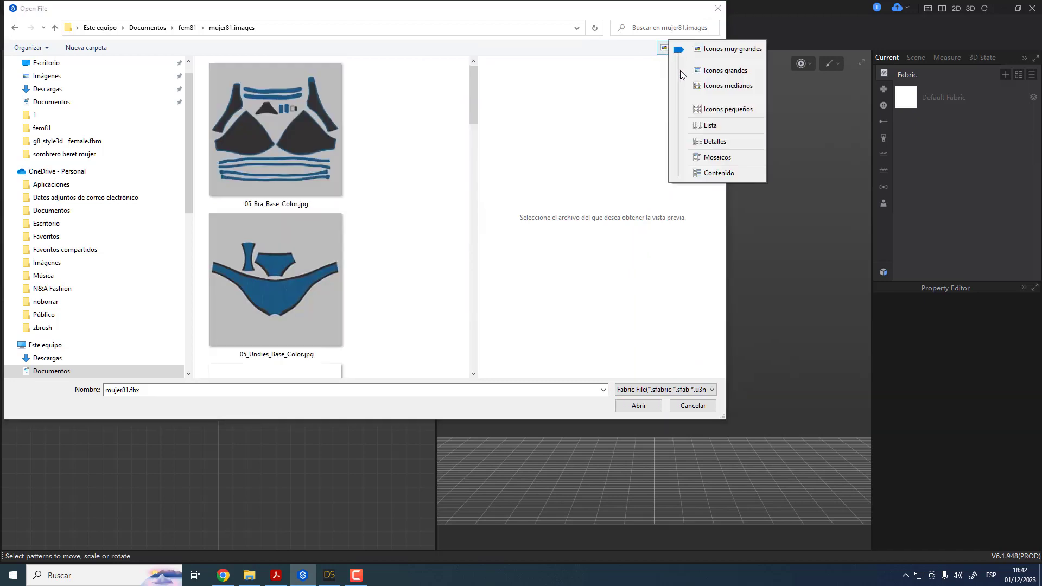
pyautogui.click(719, 85)
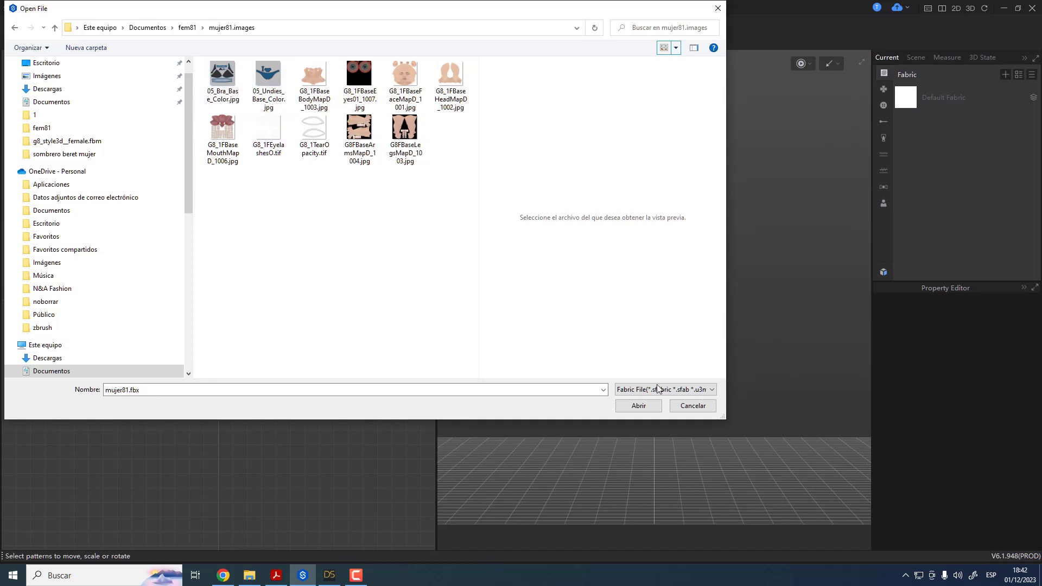
# Return to the fem81 folder, set the file type to Camera Track File (*.scm *.fbx), and open mujer81.fbx
pyautogui.click(187, 27)
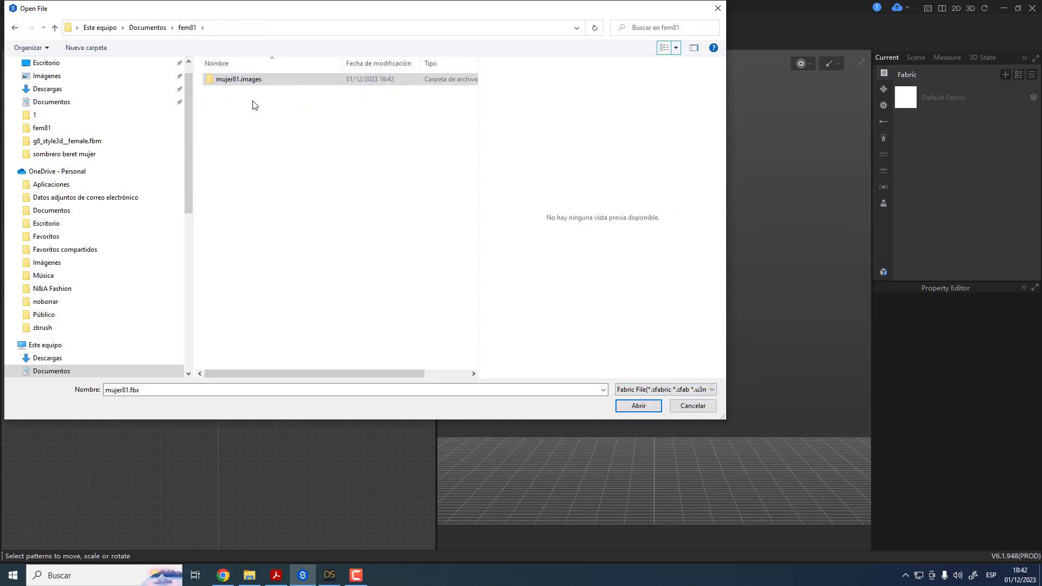
pyautogui.click(603, 390)
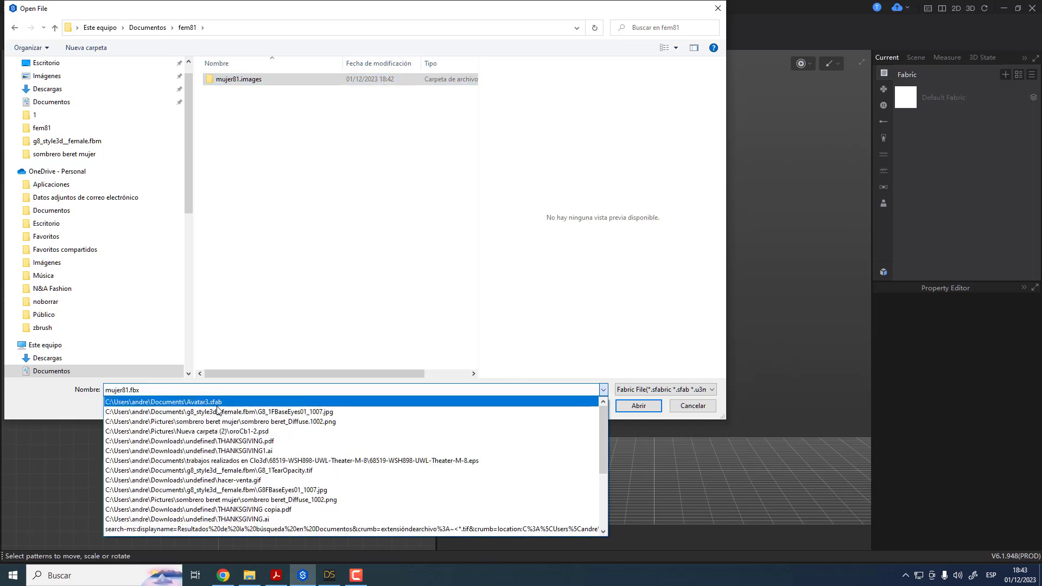
pyautogui.click(603, 390)
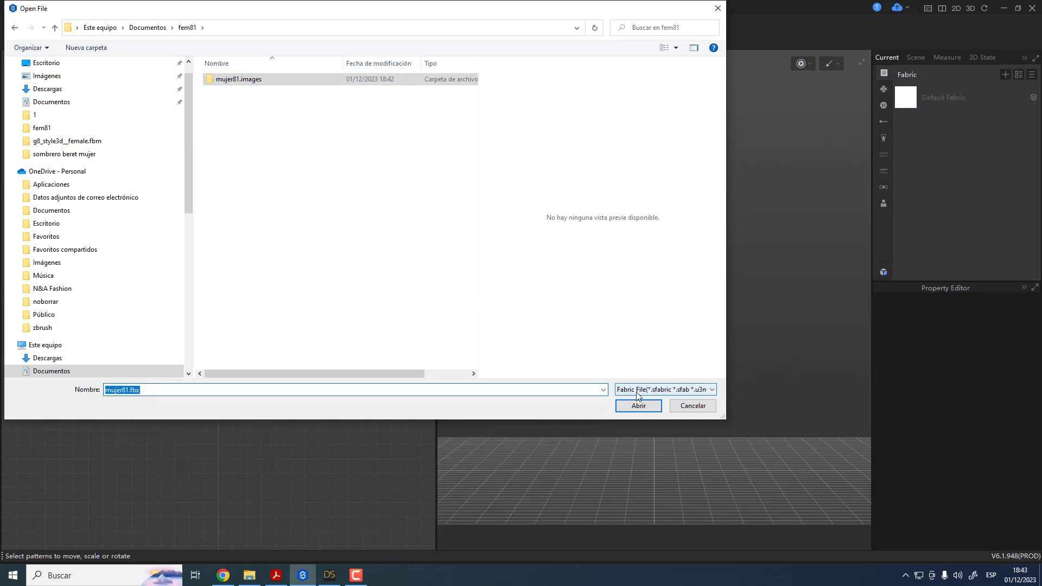
pyautogui.click(637, 392)
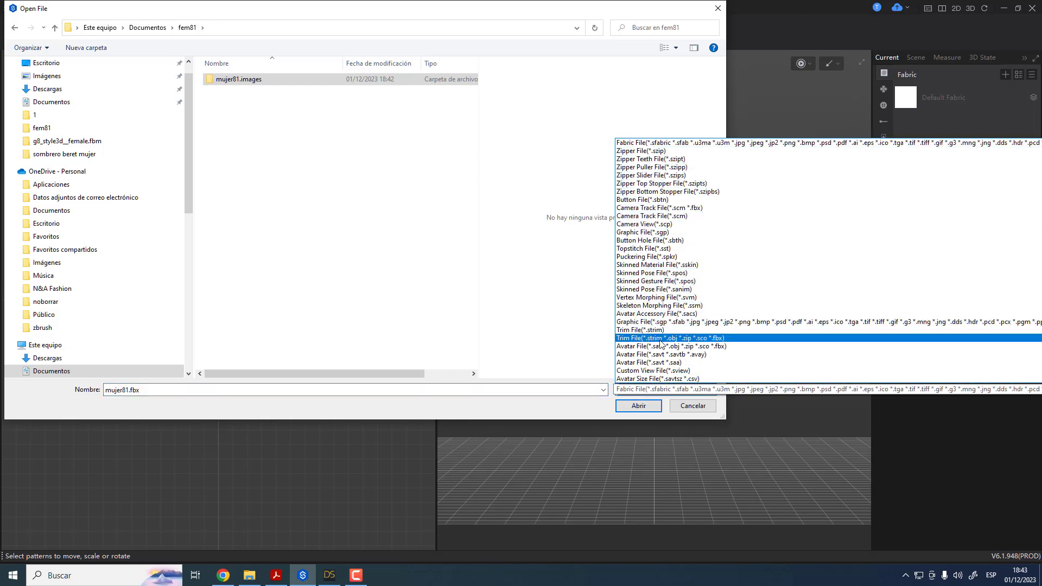
pyautogui.scroll(-2, 654, 312)
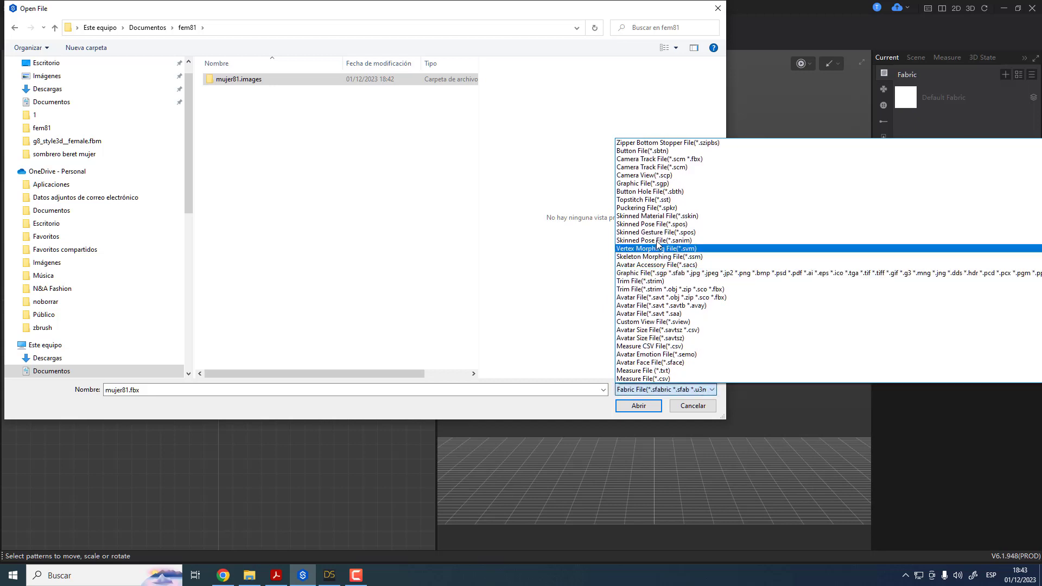
pyautogui.click(646, 159)
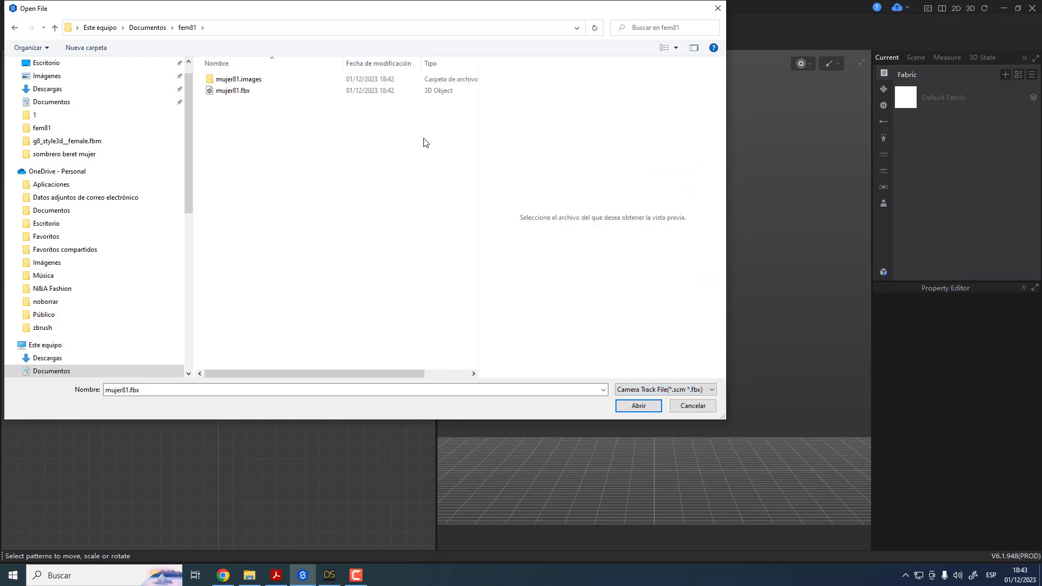
pyautogui.click(239, 91)
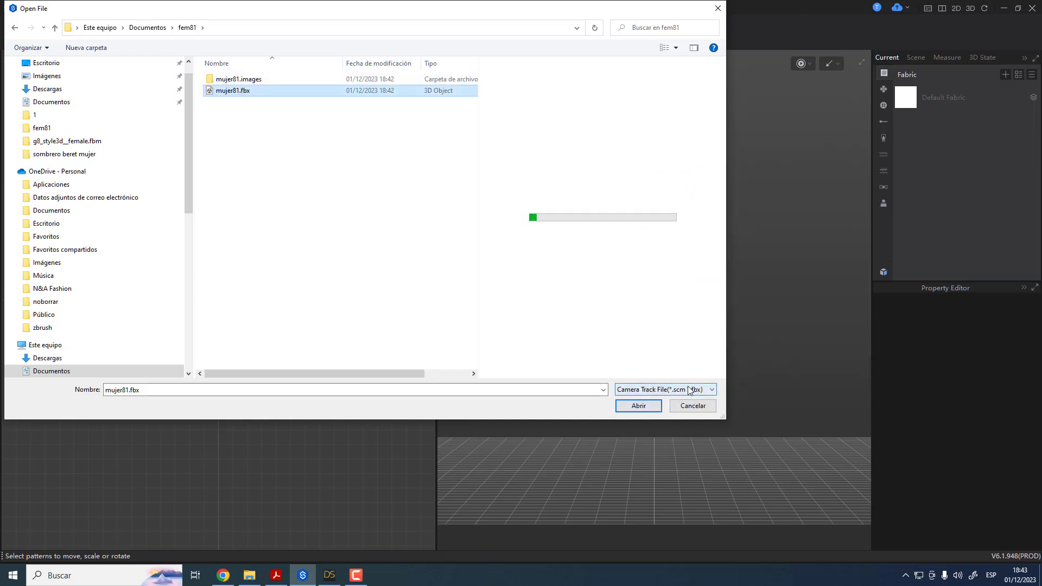
pyautogui.click(638, 406)
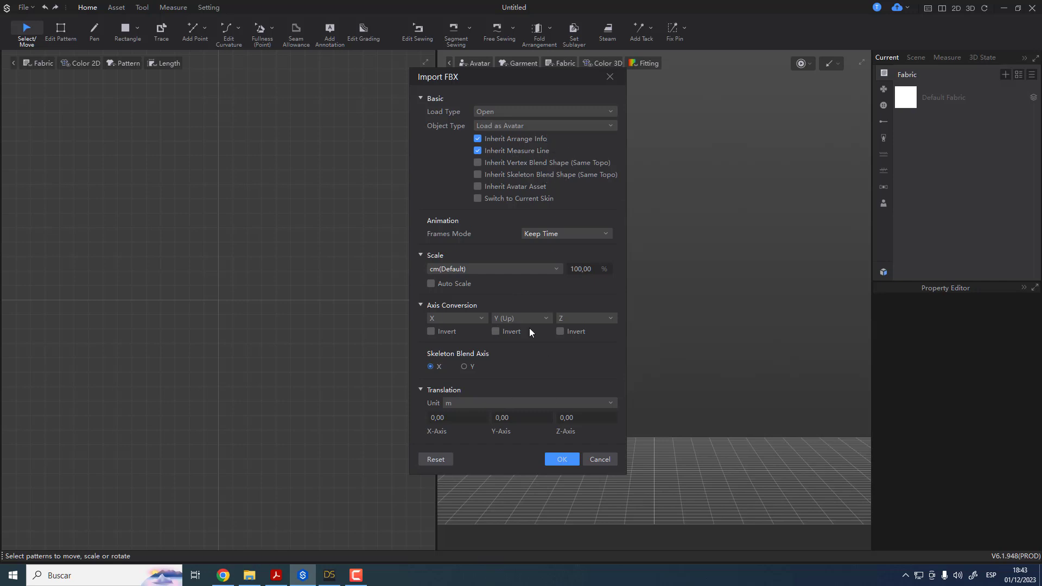
# Set the FBX import scale unit to mm and import the figure as an avatar
pyautogui.click(476, 270)
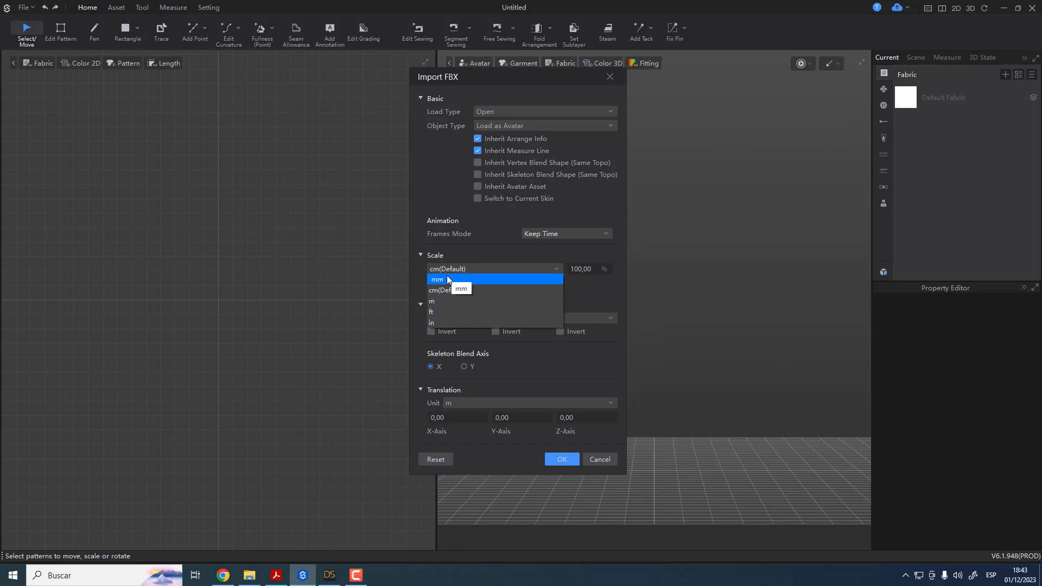
pyautogui.click(447, 276)
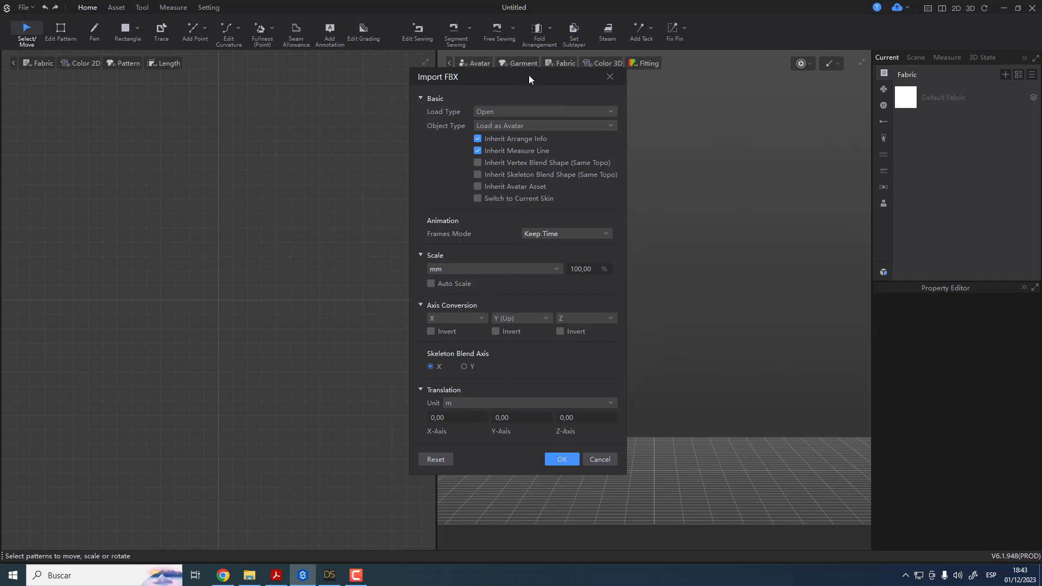
pyautogui.moveTo(528, 79); pyautogui.dragTo(682, 78)
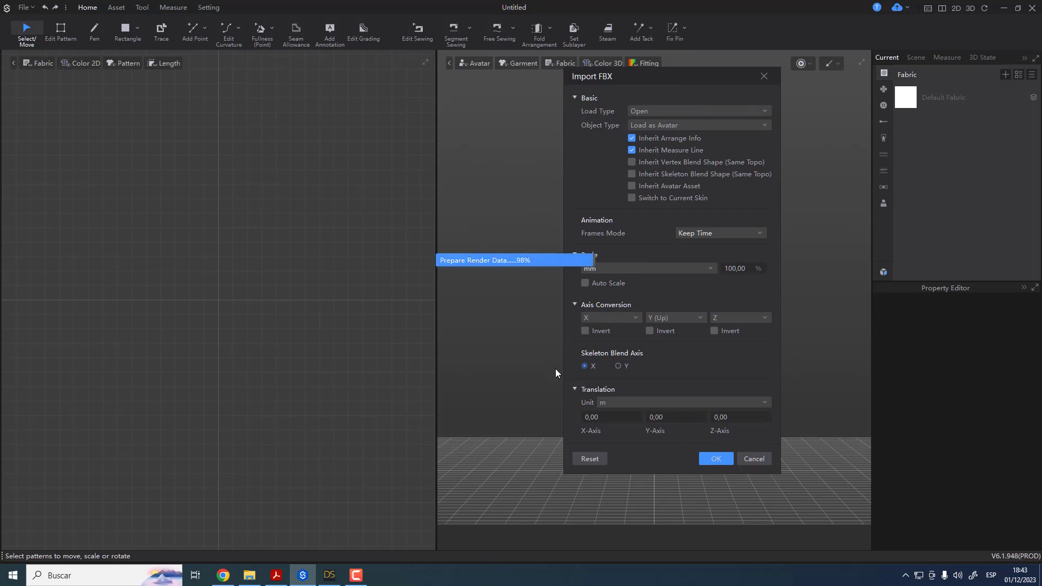
pyautogui.press('Return')
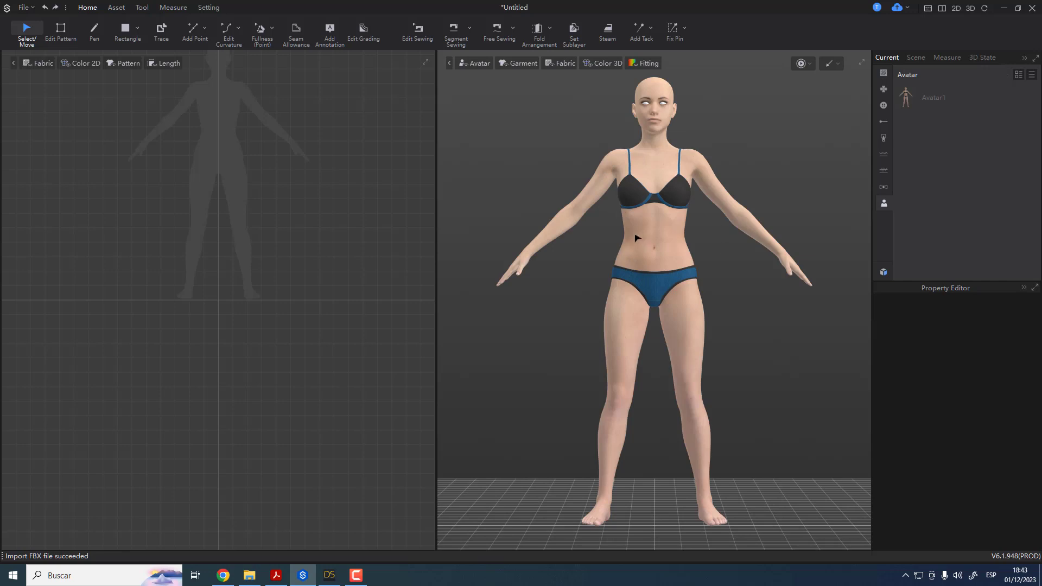
# Select the avatar's Tear material at the eye and set its Transparent Map Alpha to 0
pyautogui.scroll(5, 635, 217)
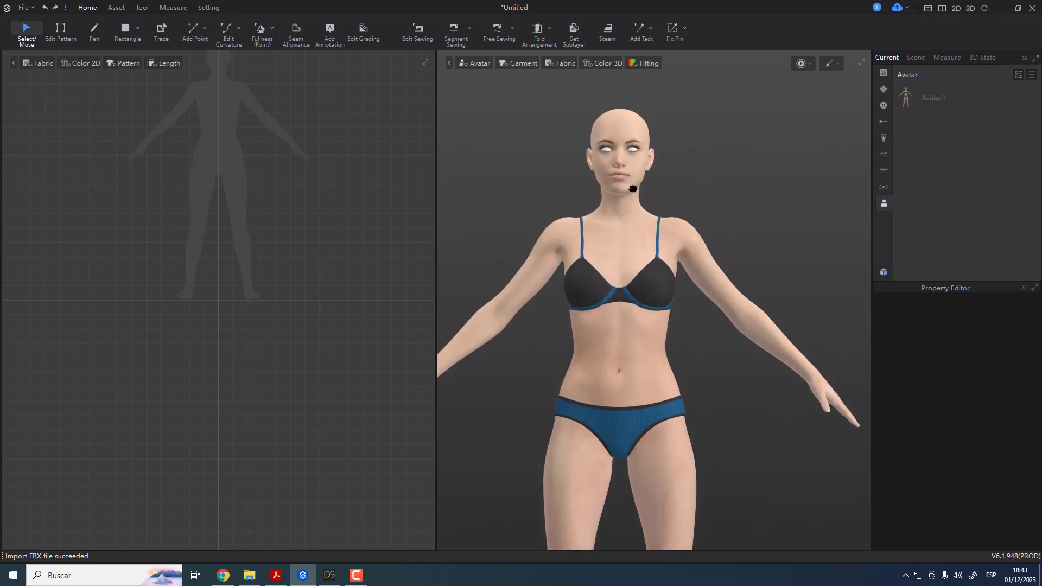
pyautogui.scroll(4, 633, 188)
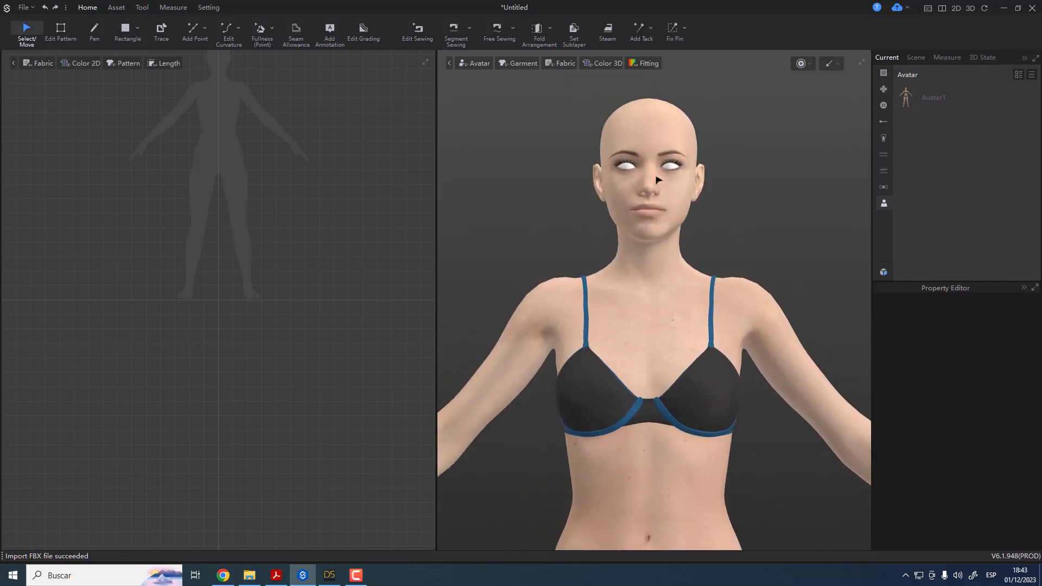
pyautogui.scroll(5, 658, 180)
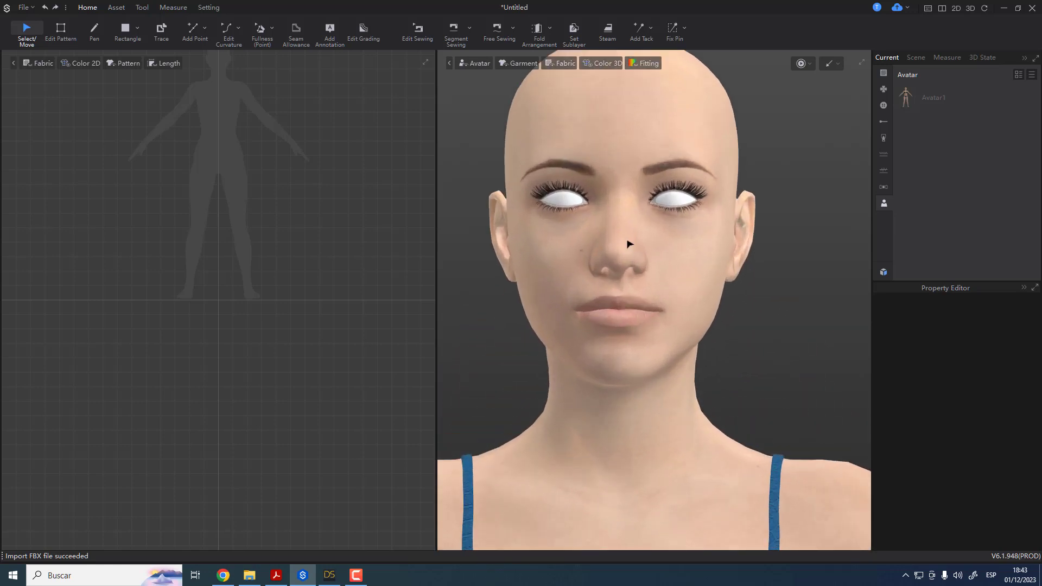
pyautogui.scroll(3, 646, 249)
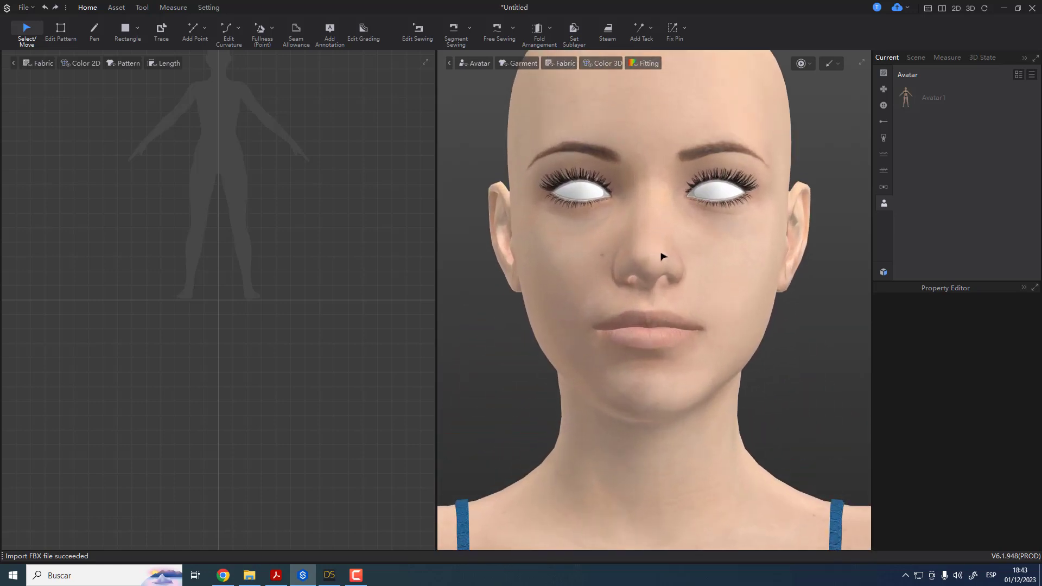
pyautogui.scroll(4, 663, 255)
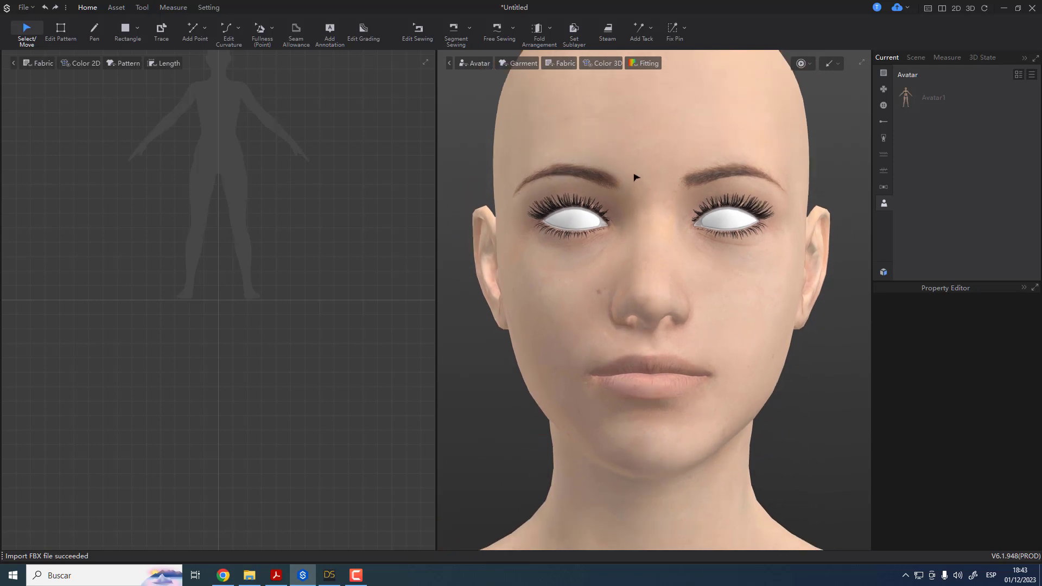
pyautogui.scroll(3, 673, 259)
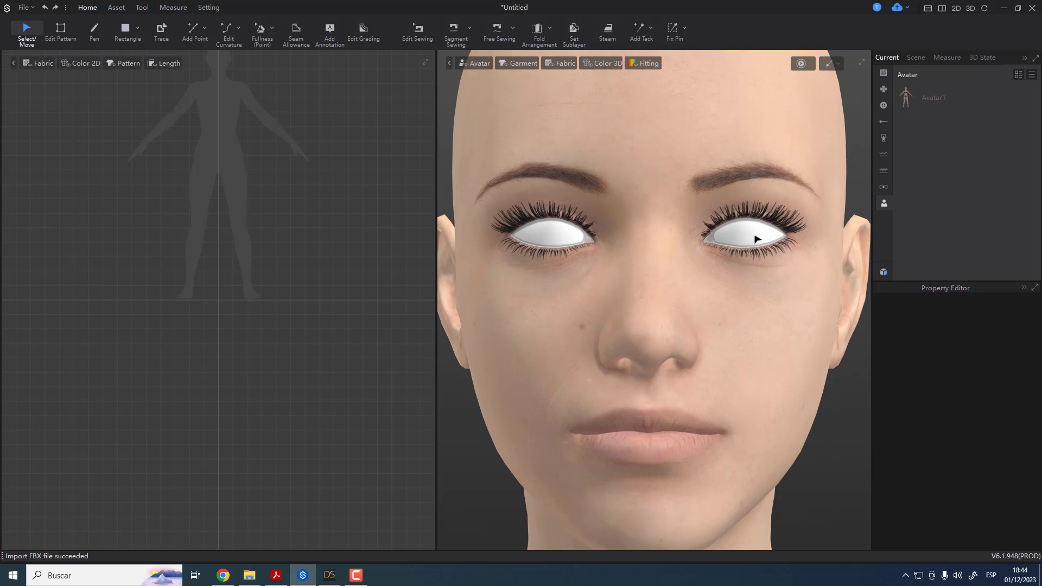
pyautogui.click(587, 242)
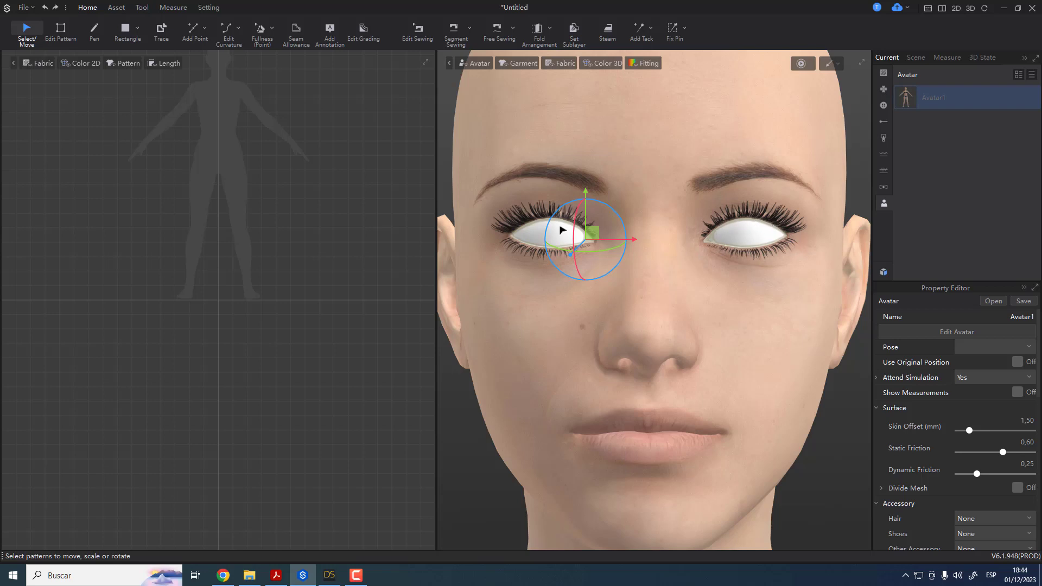
pyautogui.scroll(-3, 995, 499)
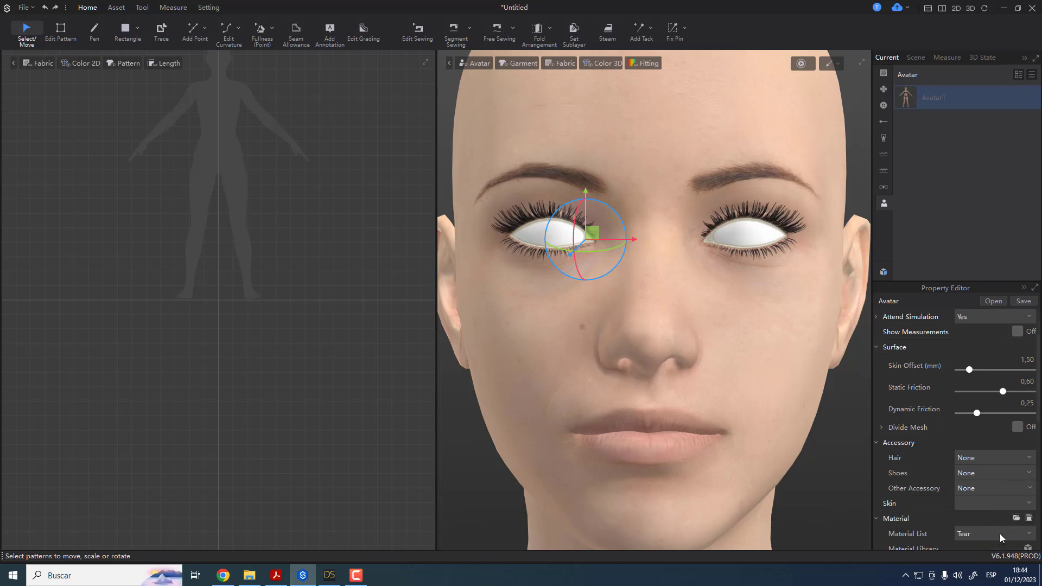
pyautogui.scroll(-3, 993, 513)
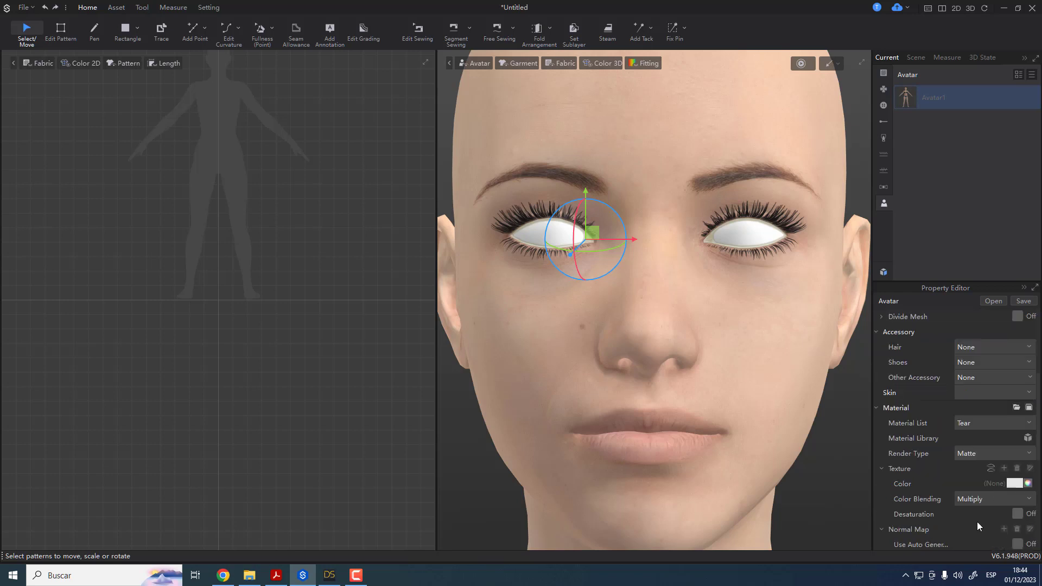
pyautogui.scroll(-2, 1007, 503)
pyautogui.scroll(-3, 1004, 494)
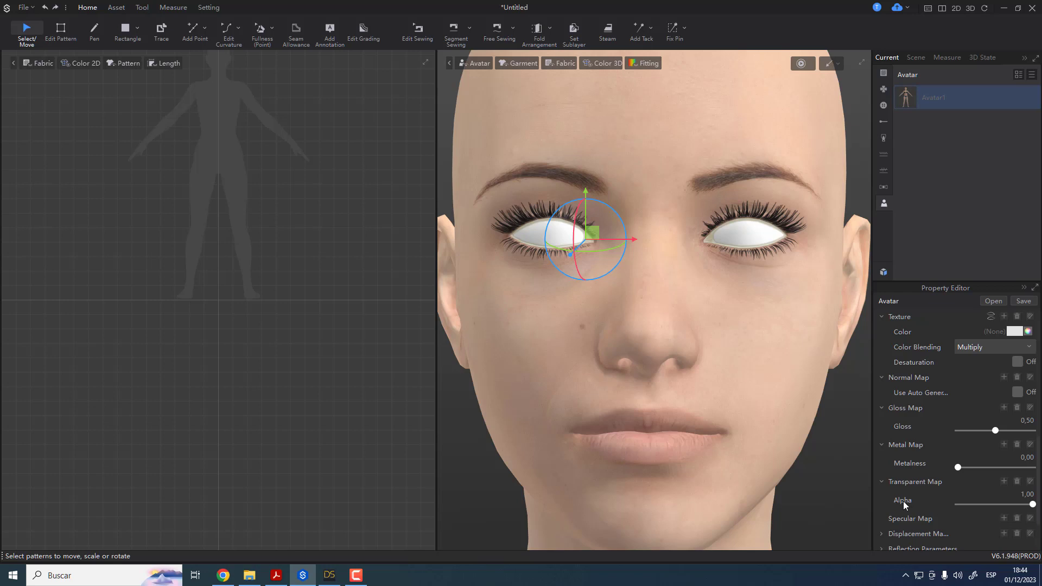
pyautogui.moveTo(1033, 504); pyautogui.dragTo(959, 504)
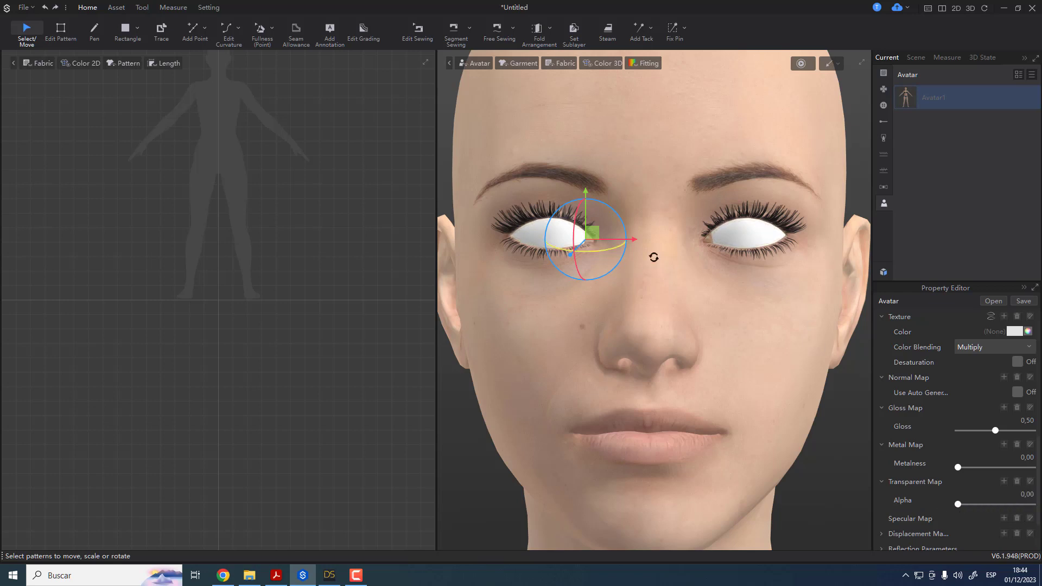
# Set the Transparent Map Alpha to 0 for the avatar's Cornea material and for the white outer surface around the irises
pyautogui.scroll(2, 706, 260)
pyautogui.moveTo(751, 268); pyautogui.dragTo(756, 307, button='right')
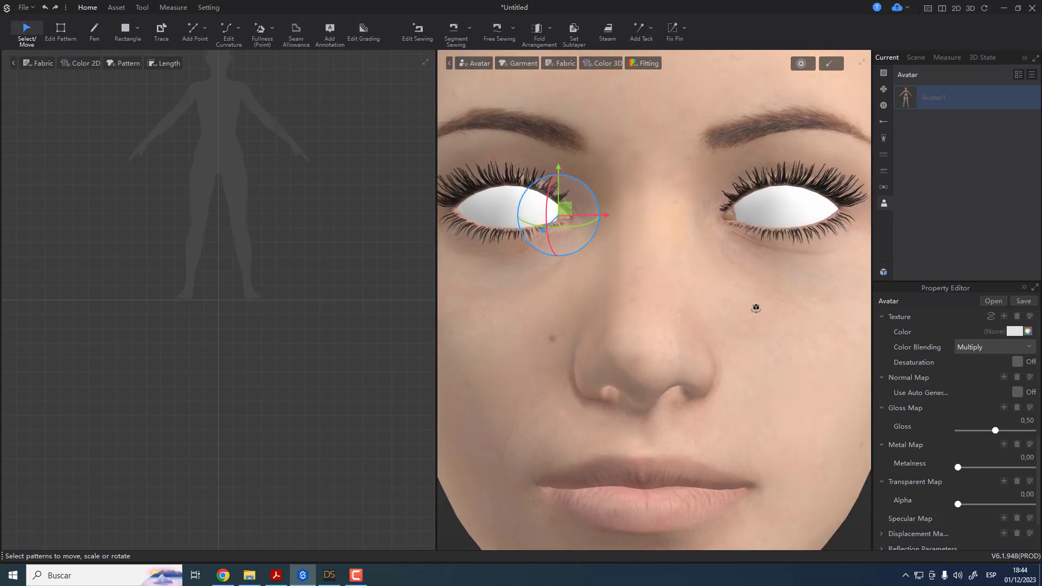
pyautogui.click(790, 210)
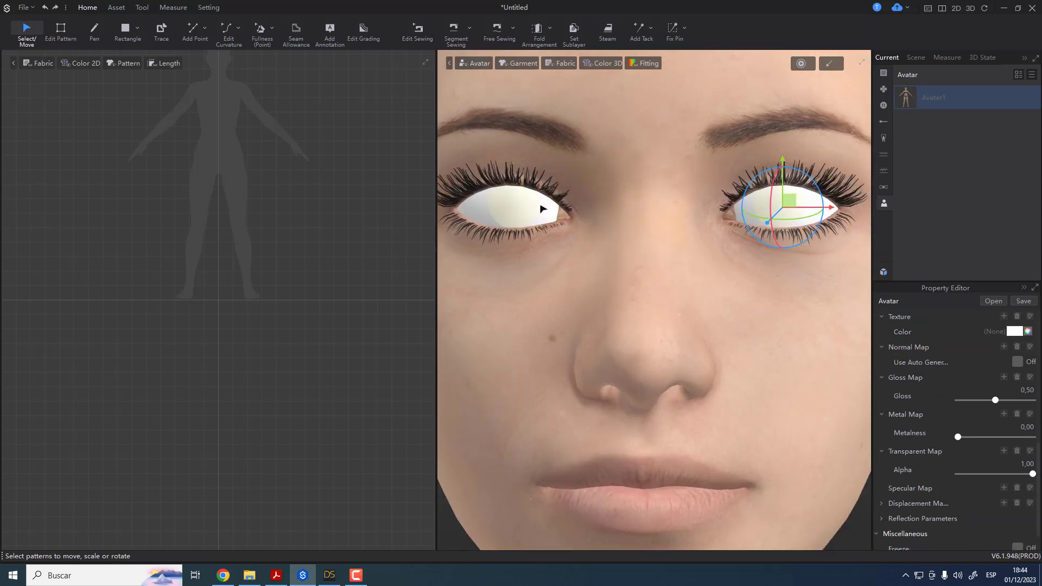
pyautogui.click(518, 208)
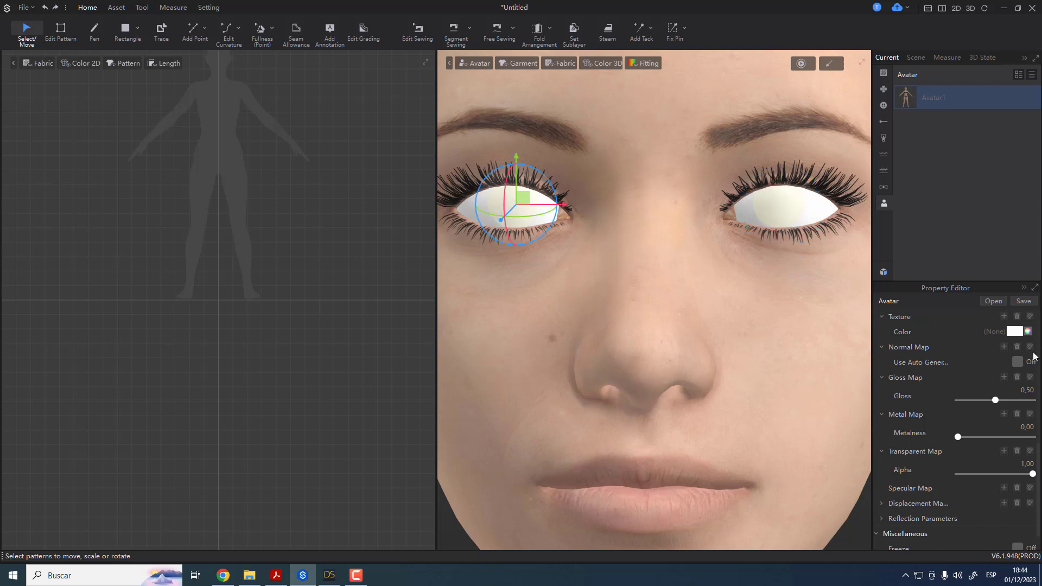
pyautogui.scroll(5, 996, 389)
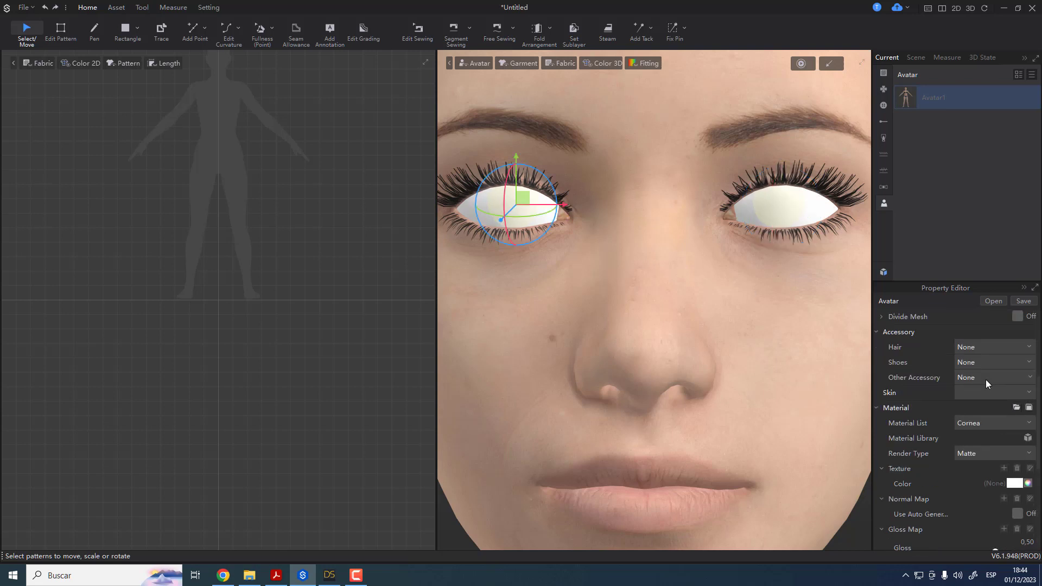
pyautogui.scroll(-6, 976, 428)
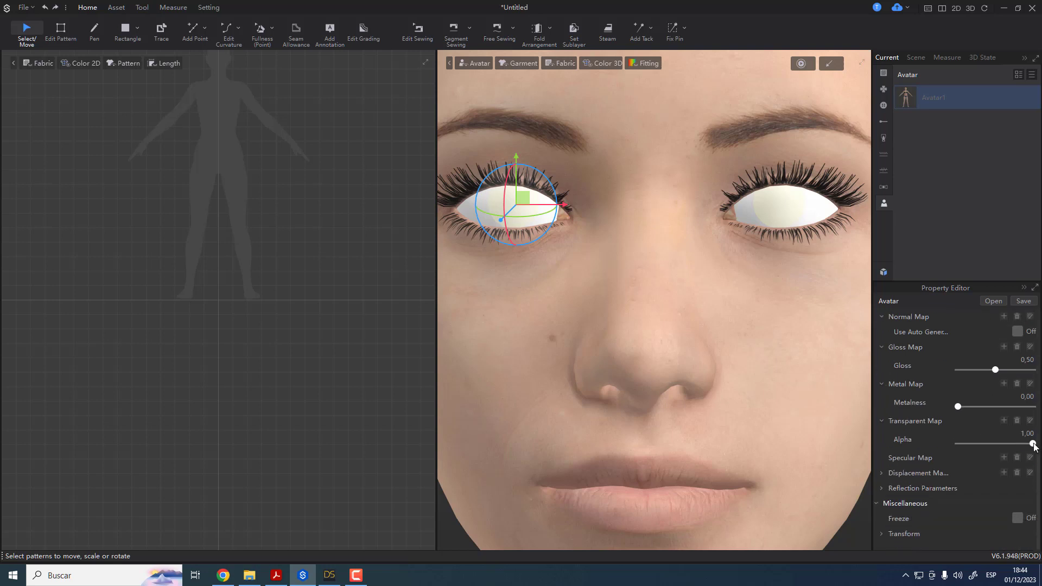
pyautogui.moveTo(1033, 444); pyautogui.dragTo(935, 450)
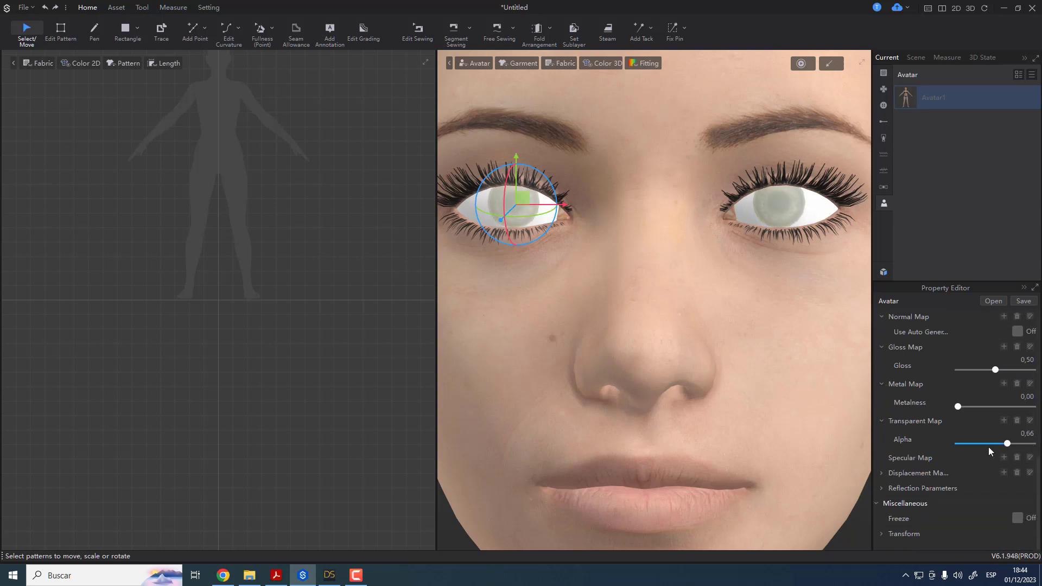
pyautogui.click(817, 217)
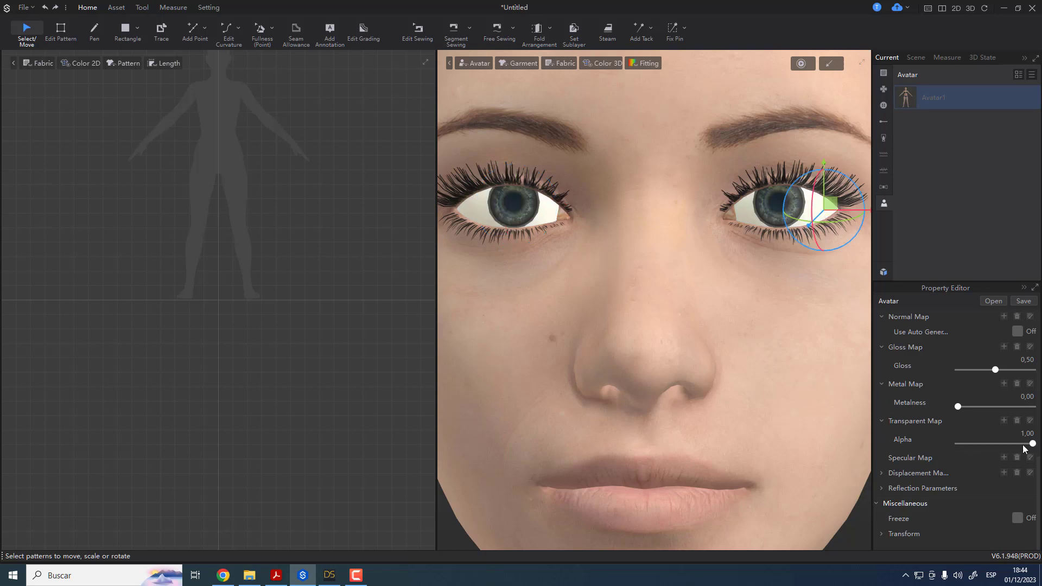
pyautogui.moveTo(1009, 444); pyautogui.dragTo(928, 444)
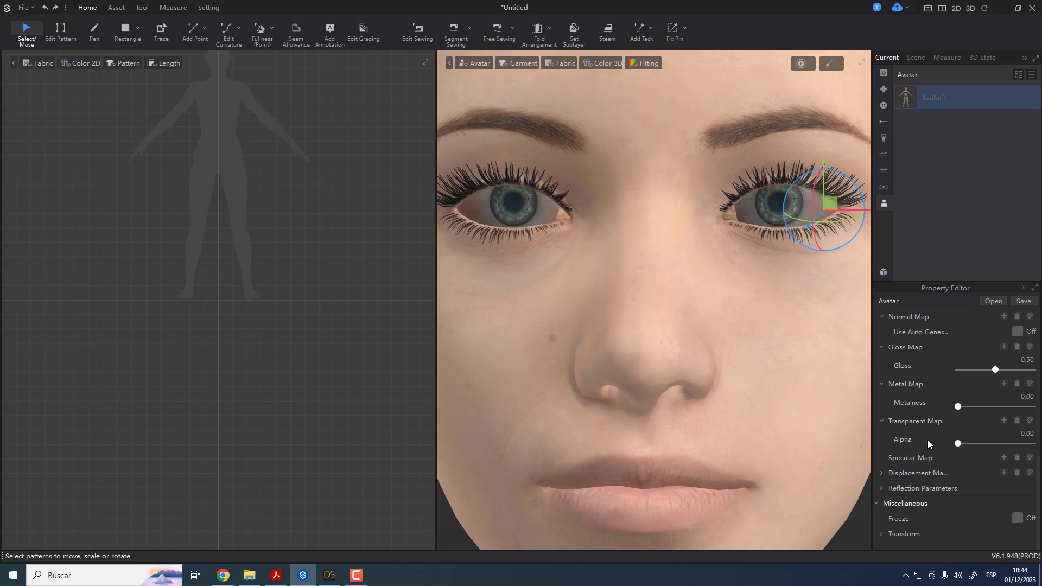
# Try setting the iris material's Transparent Map Alpha to 0, and undo that change
pyautogui.scroll(5, 738, 272)
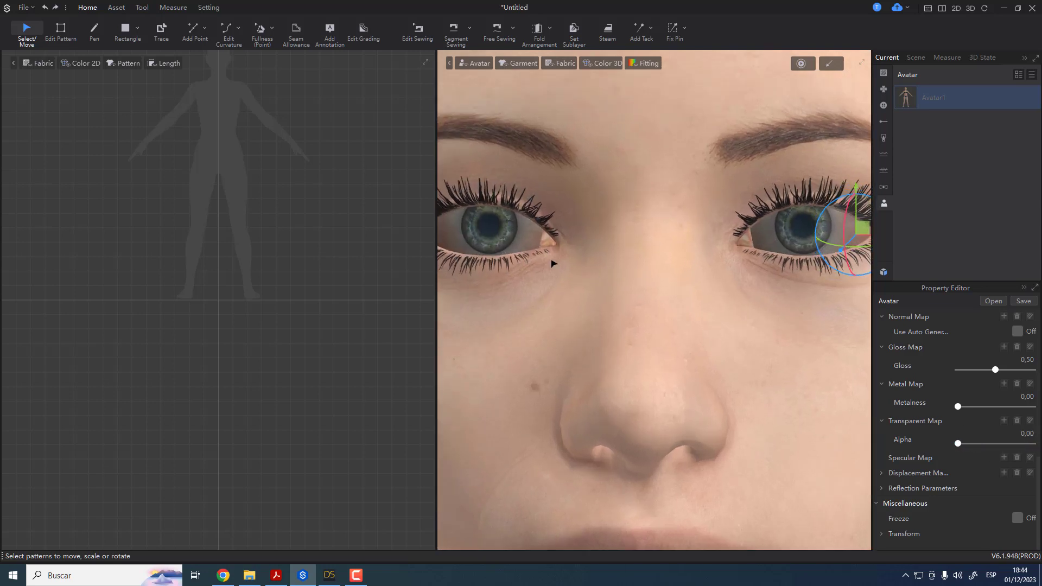
pyautogui.scroll(4, 582, 257)
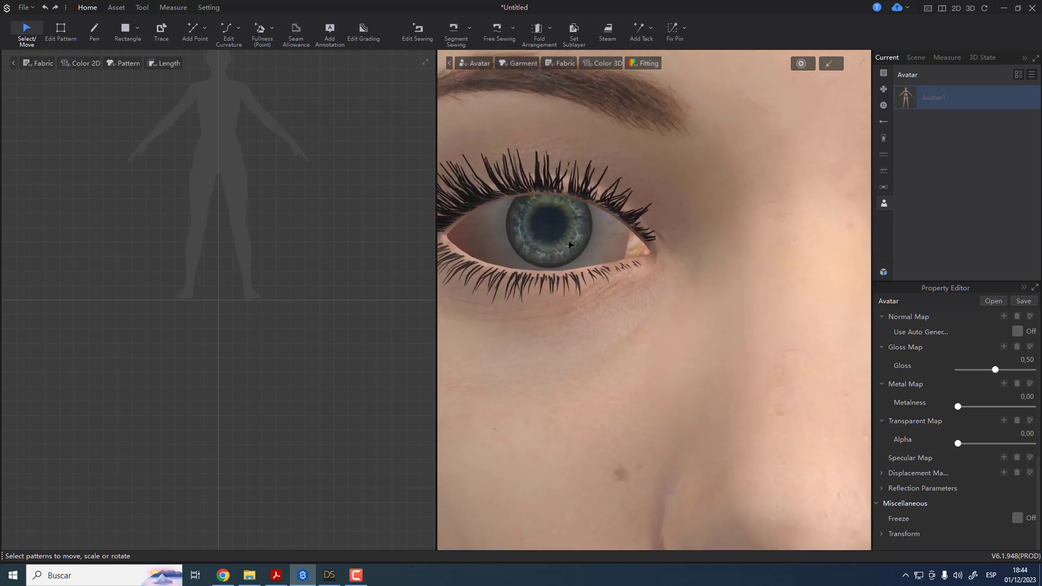
pyautogui.click(569, 242)
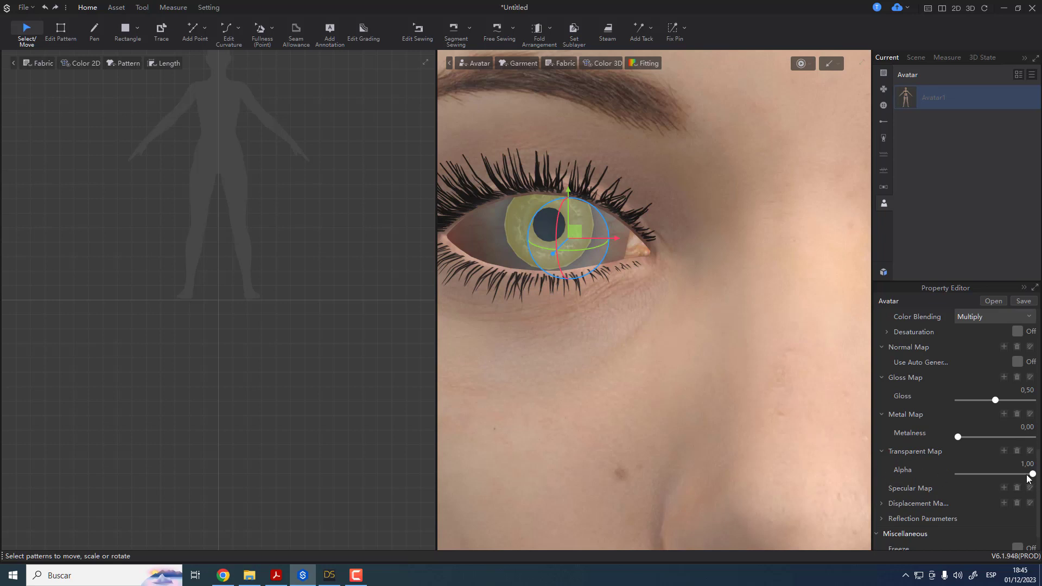
pyautogui.moveTo(1031, 474); pyautogui.dragTo(933, 481)
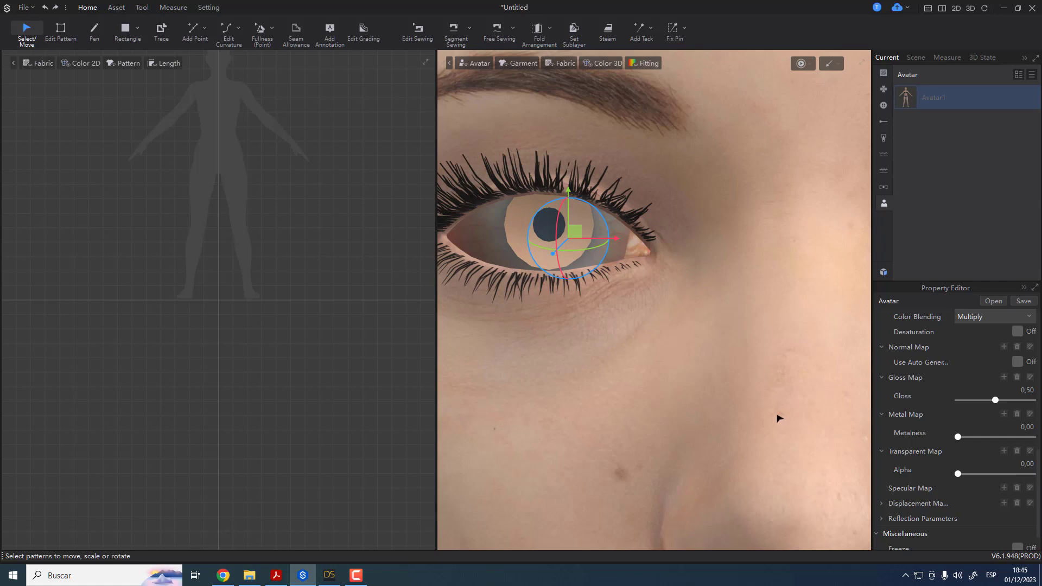
pyautogui.click(637, 337)
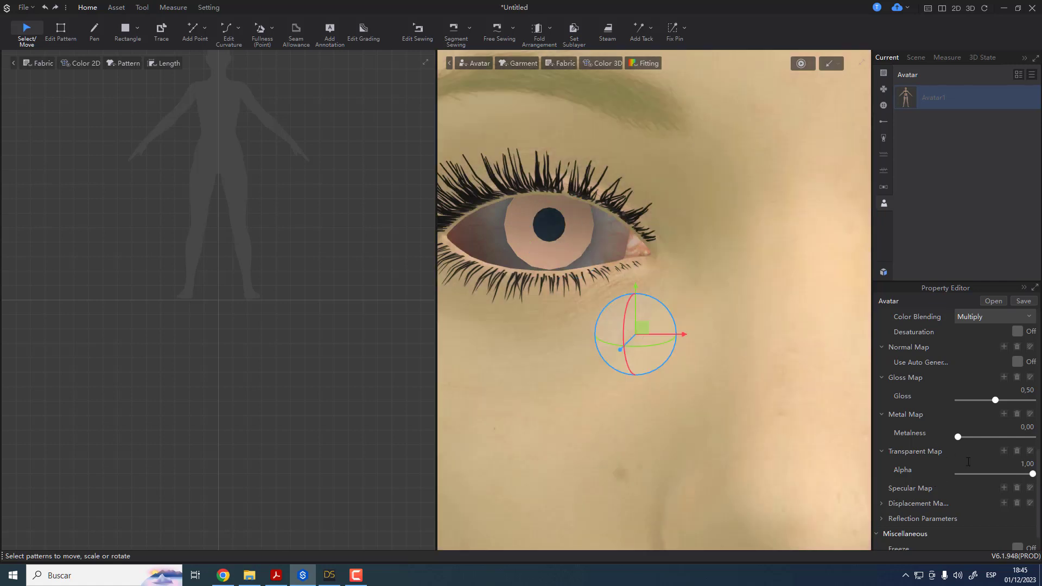
pyautogui.click(582, 241)
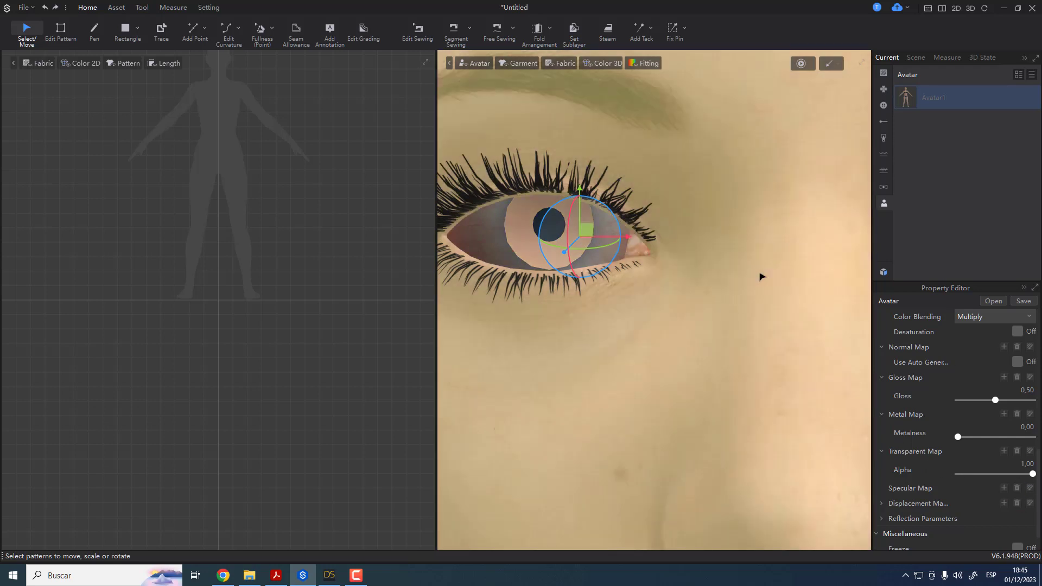
pyautogui.click(733, 289)
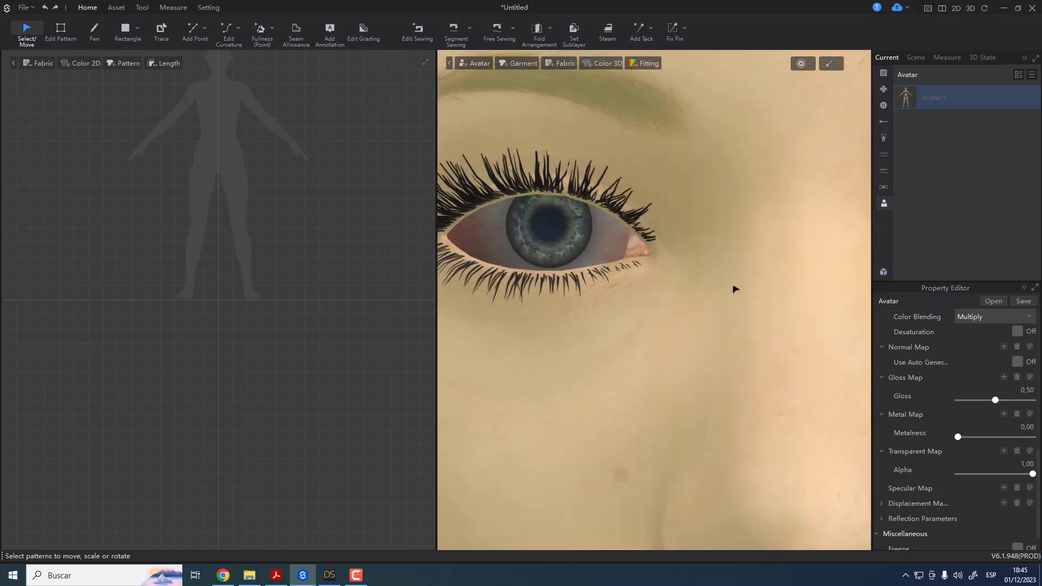
# Deselect the avatar and examine the corrected eyes from the front and from an angle
pyautogui.scroll(-10, 658, 289)
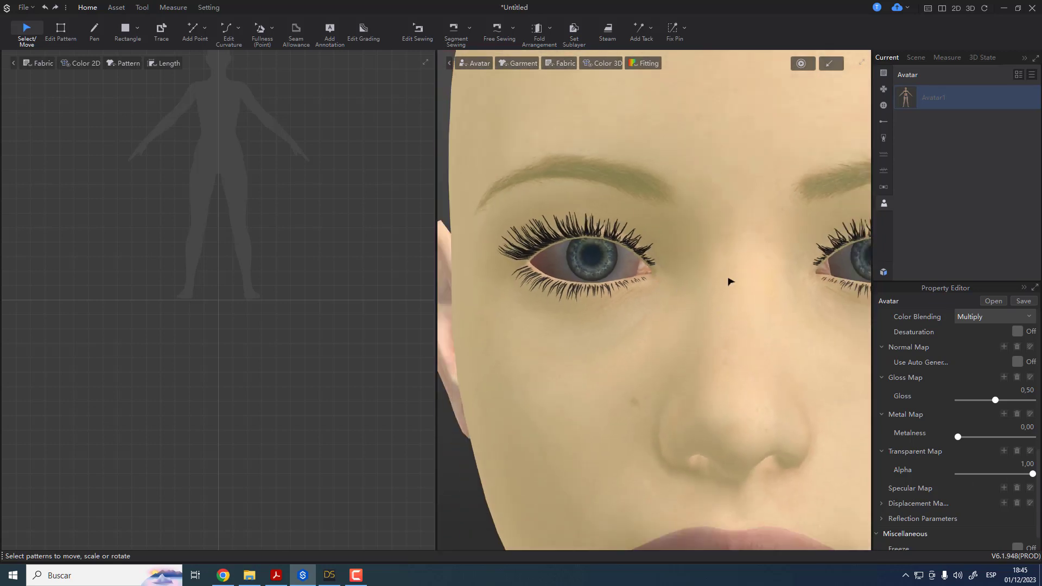
pyautogui.scroll(-2, 673, 312)
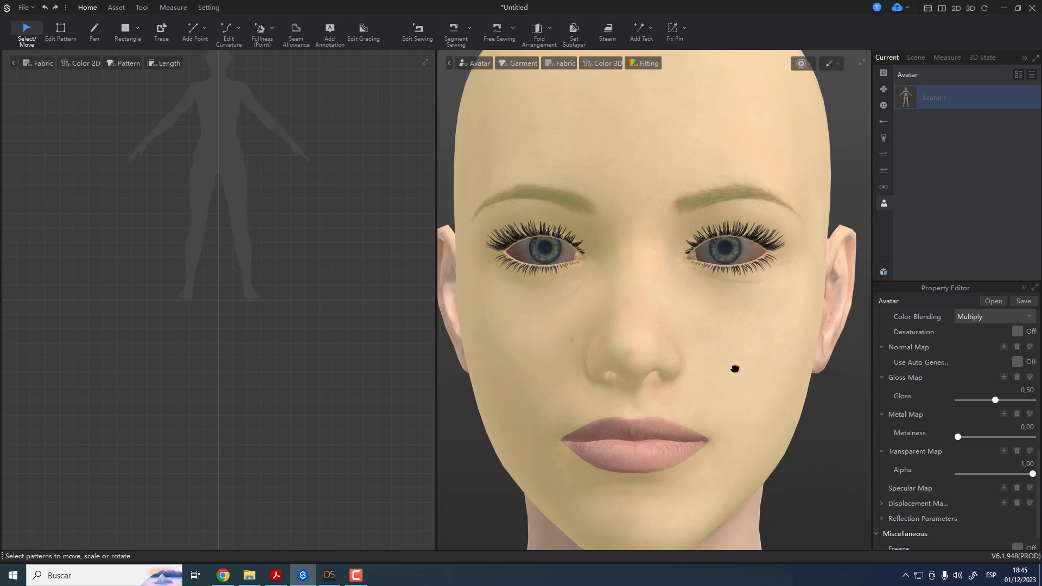
pyautogui.scroll(-2, 735, 353)
pyautogui.scroll(-2, 734, 328)
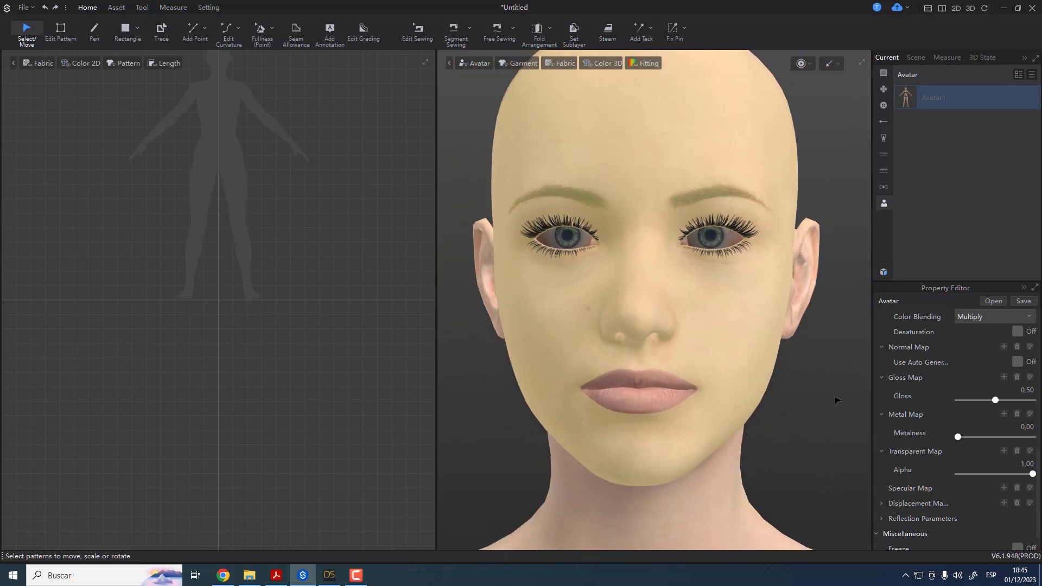
pyautogui.click(838, 399)
pyautogui.scroll(-1, 702, 374)
pyautogui.moveTo(702, 373); pyautogui.dragTo(702, 342, button='right')
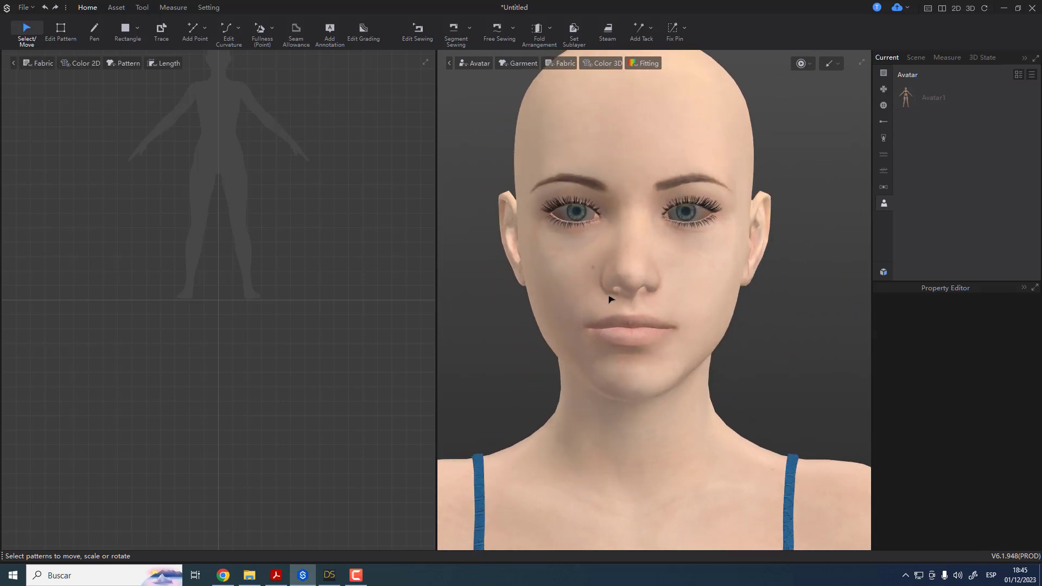
pyautogui.scroll(1, 658, 204)
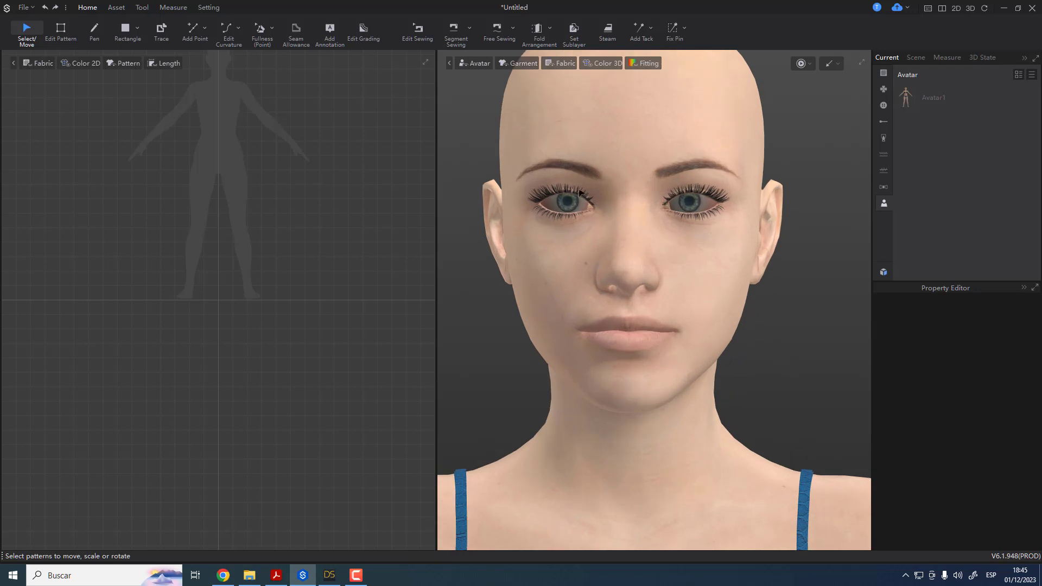
pyautogui.moveTo(630, 242); pyautogui.dragTo(667, 225, button='right')
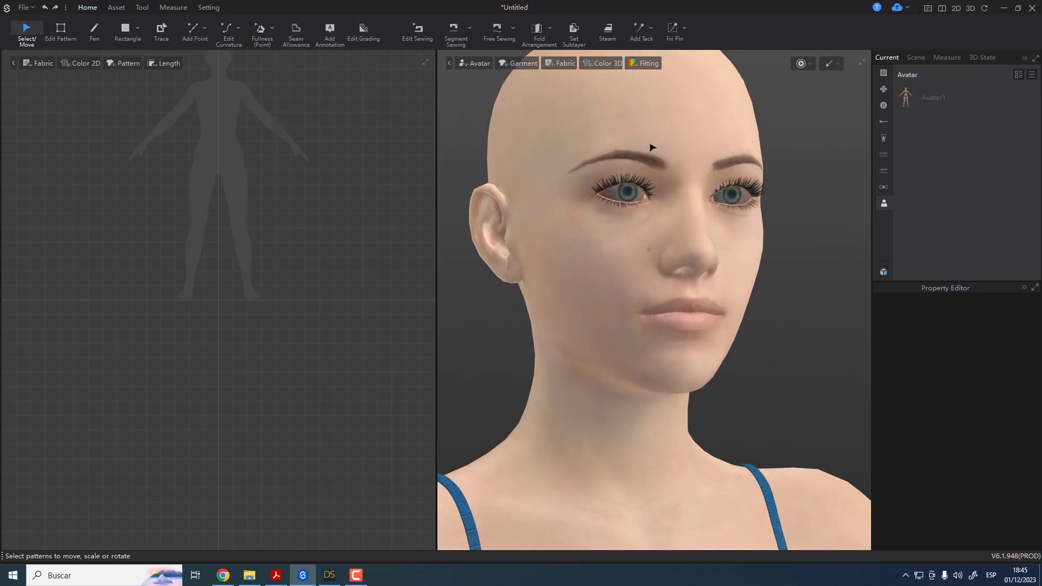
# Pick the face at the eyebrow to check which material the brows belong to, and clear the selection
pyautogui.click(652, 166)
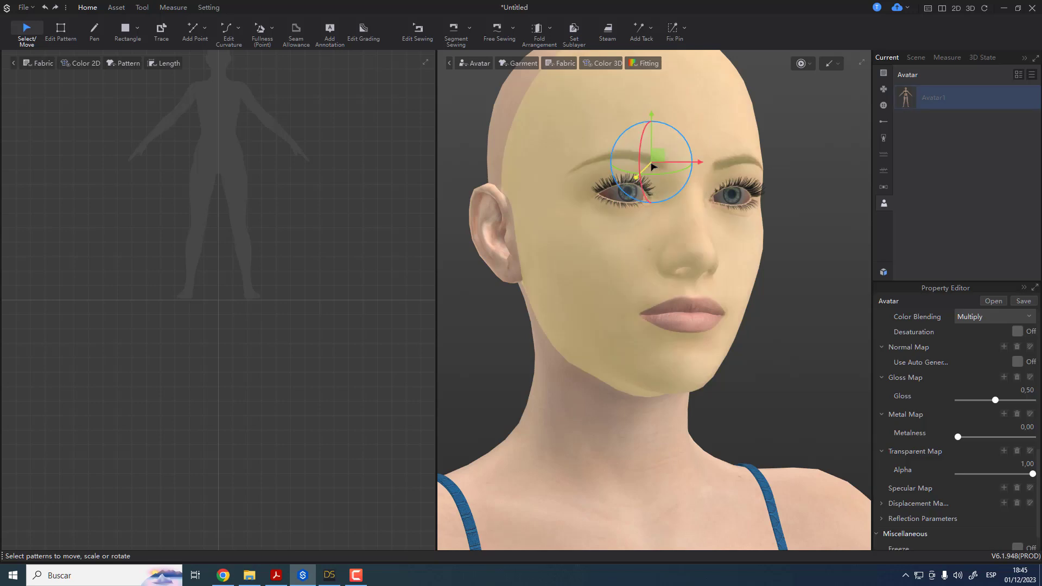
pyautogui.click(629, 158)
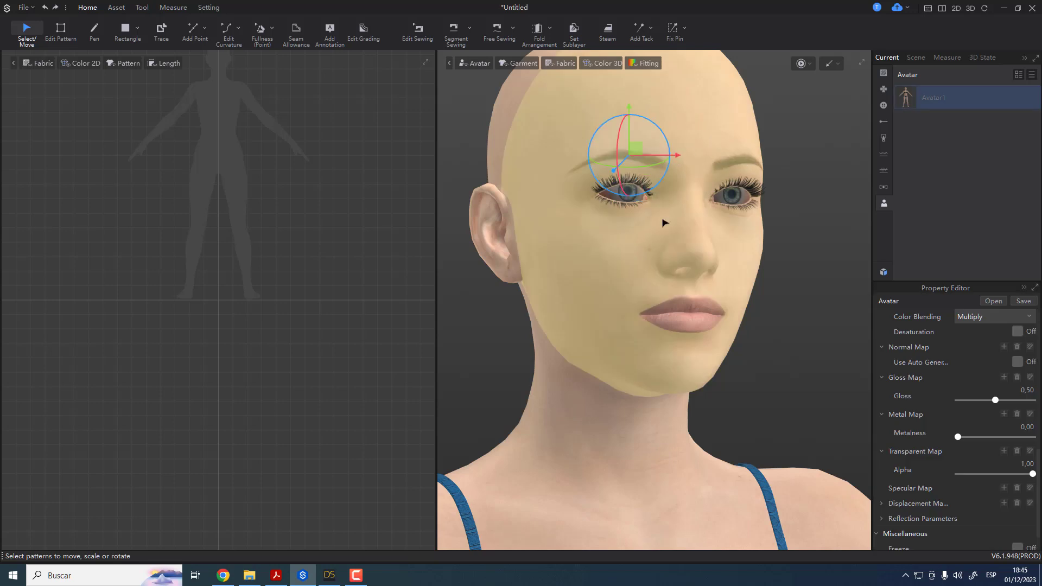
pyautogui.scroll(2, 642, 308)
pyautogui.scroll(1, 642, 308)
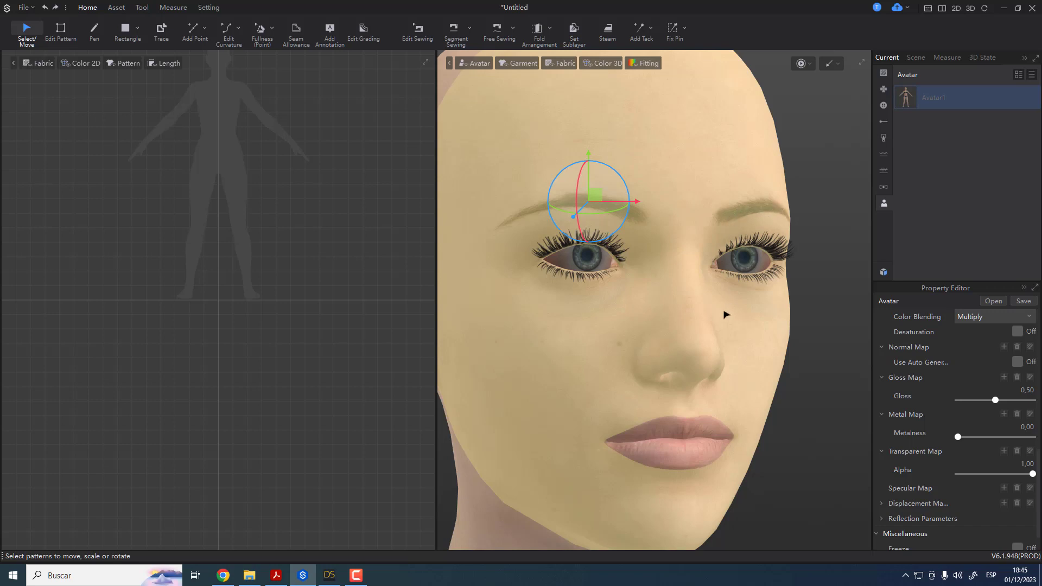
pyautogui.moveTo(726, 310); pyautogui.dragTo(674, 326, button='right')
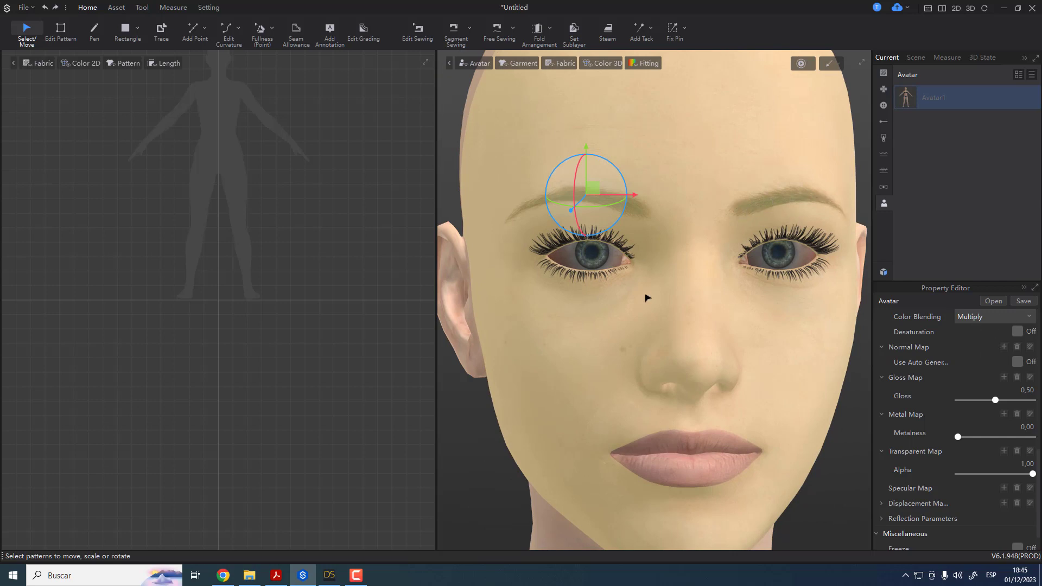
pyautogui.scroll(-2, 642, 323)
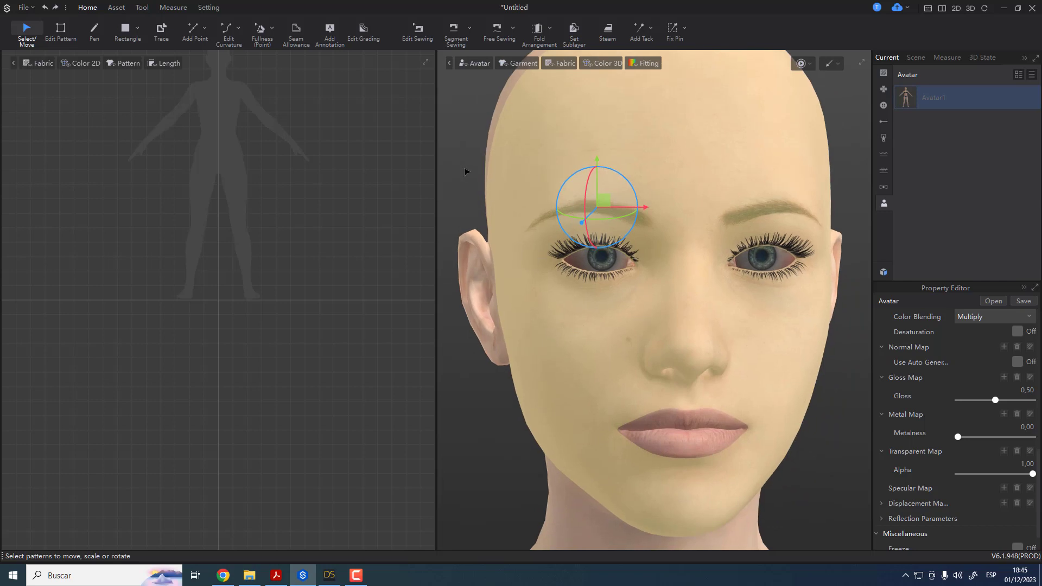
pyautogui.click(465, 172)
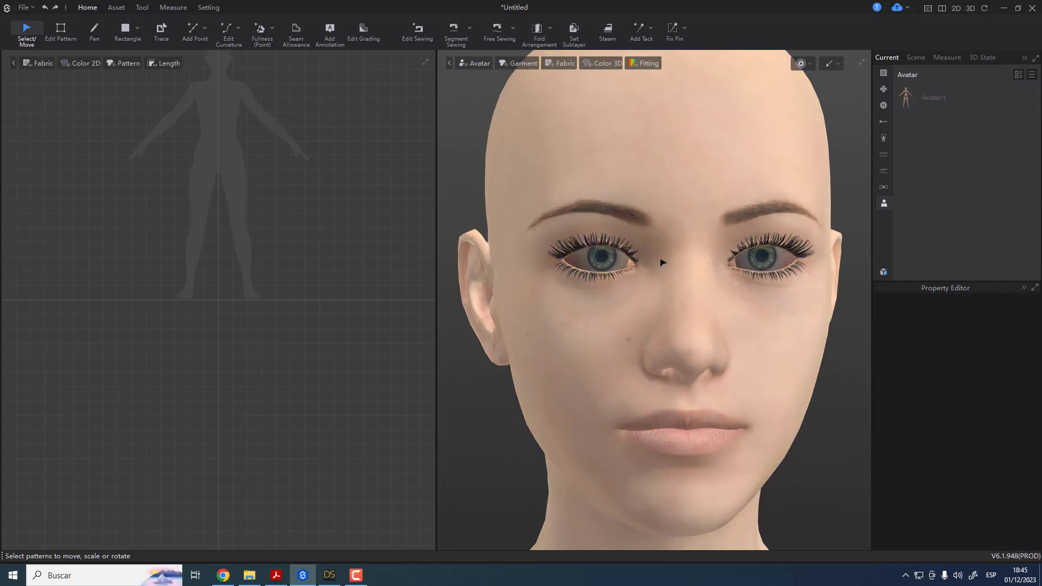
# Select the avatar's eyelashes and review their material settings, viewing the face from the front and from an angle
pyautogui.scroll(4, 642, 283)
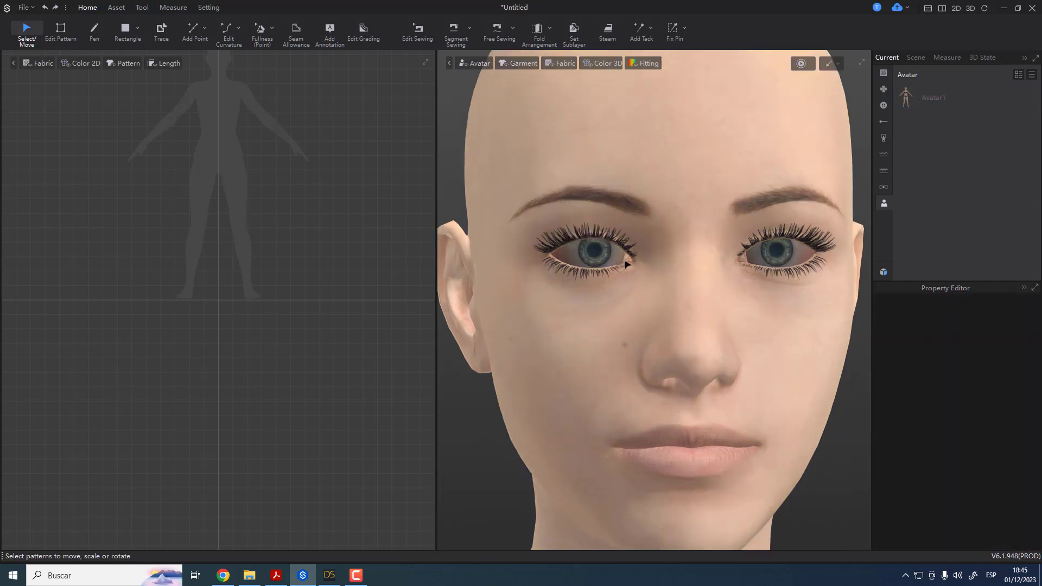
pyautogui.click(608, 223)
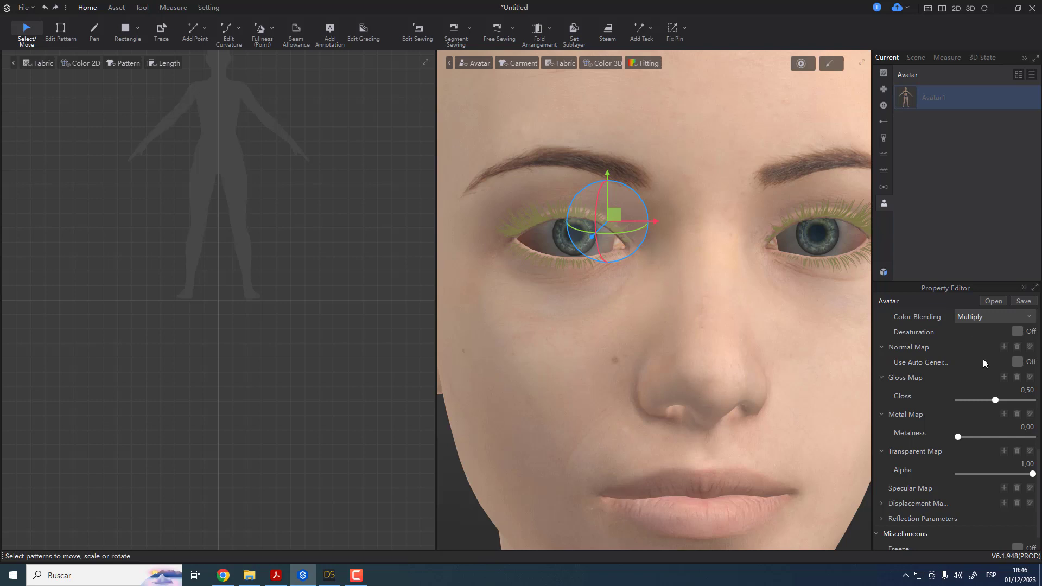
pyautogui.scroll(2, 983, 359)
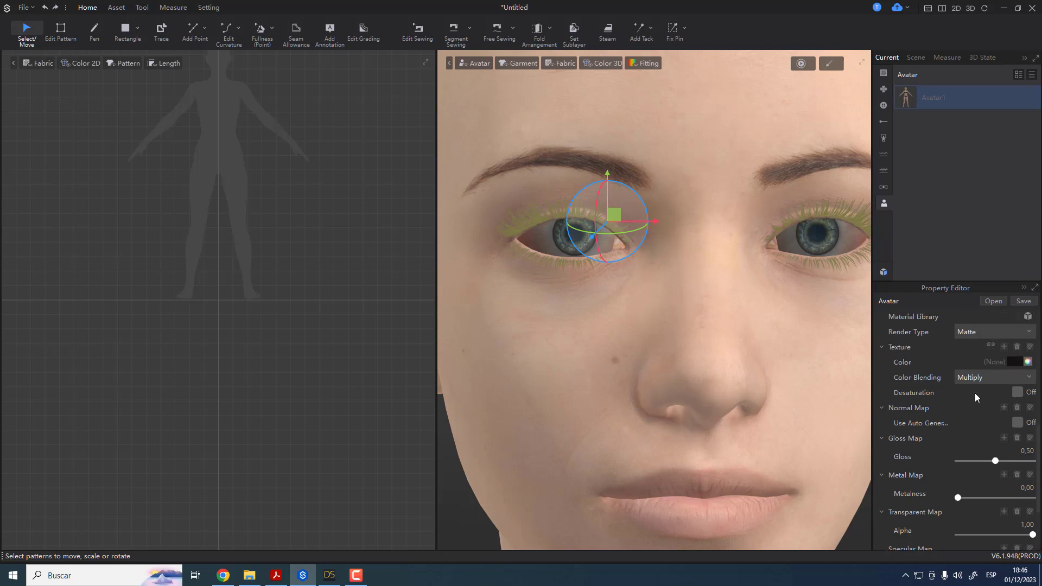
pyautogui.scroll(2, 993, 404)
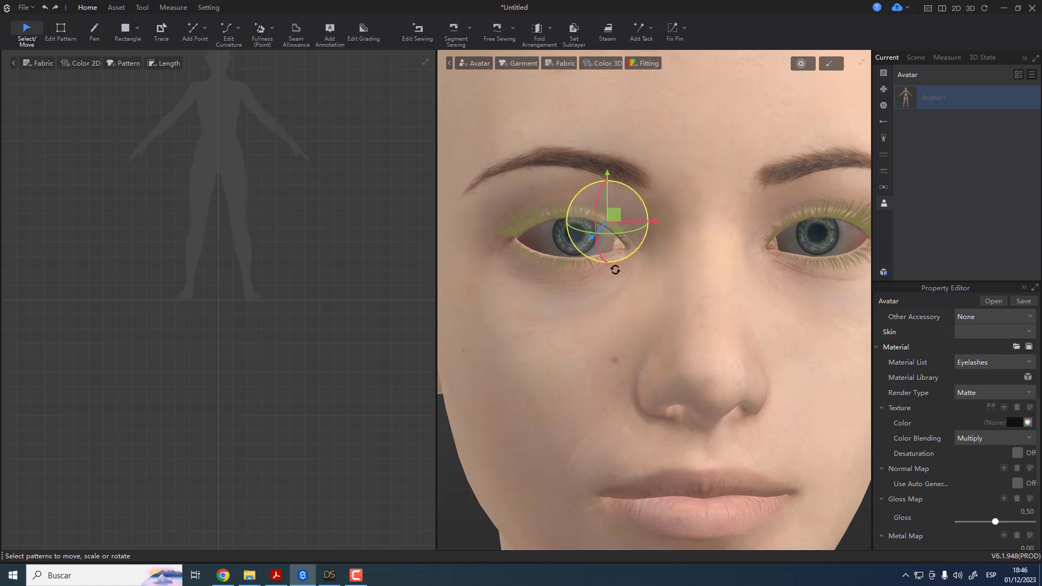
pyautogui.moveTo(581, 279); pyautogui.dragTo(657, 244, button='right')
pyautogui.click(833, 218)
pyautogui.scroll(-3, 589, 270)
pyautogui.click(671, 246)
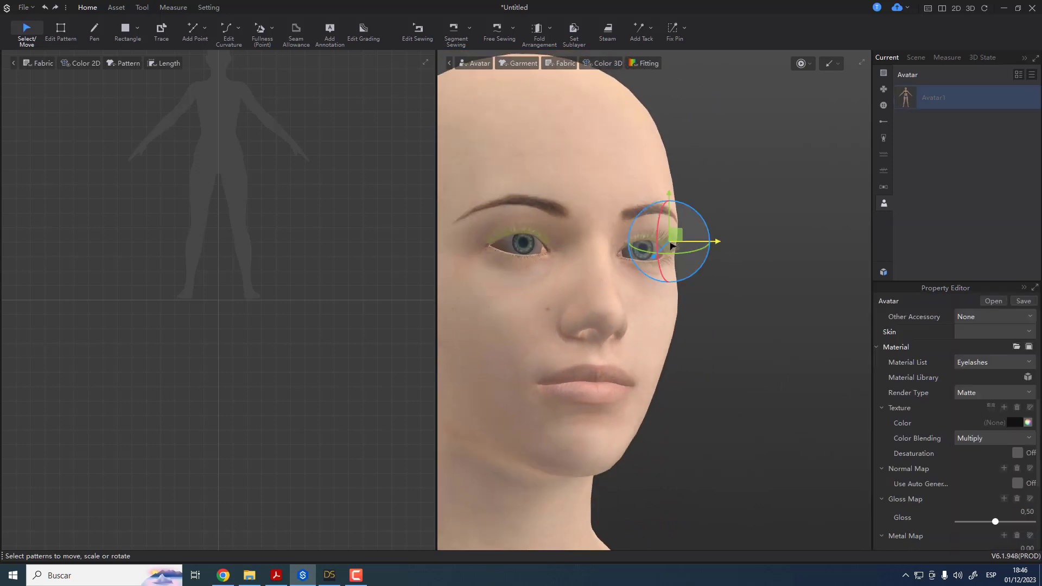
# Try brown, blue and magenta as the texture color of the Eyelashes material, and discard the color change
pyautogui.click(1013, 426)
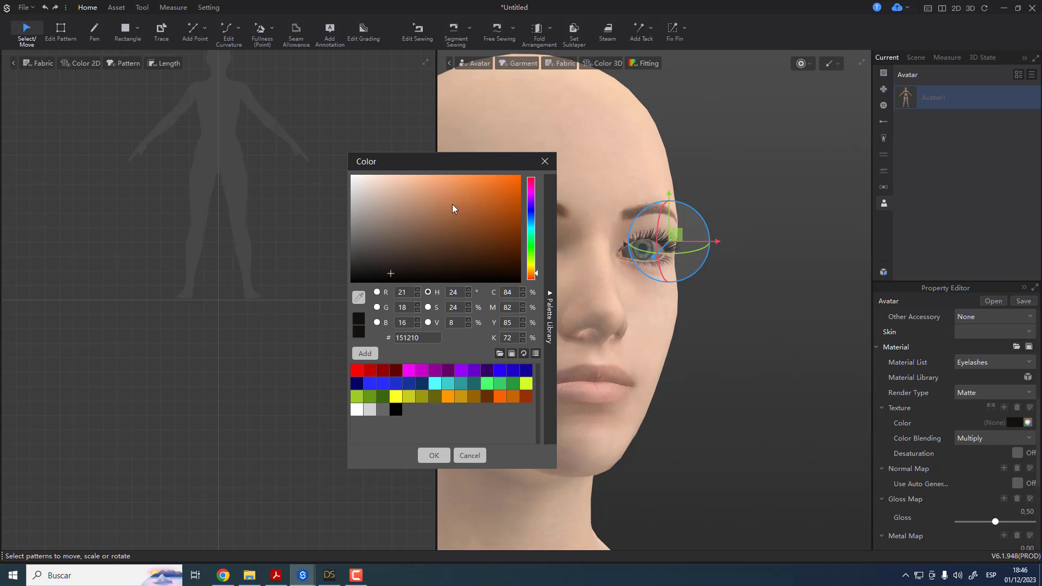
pyautogui.click(459, 226)
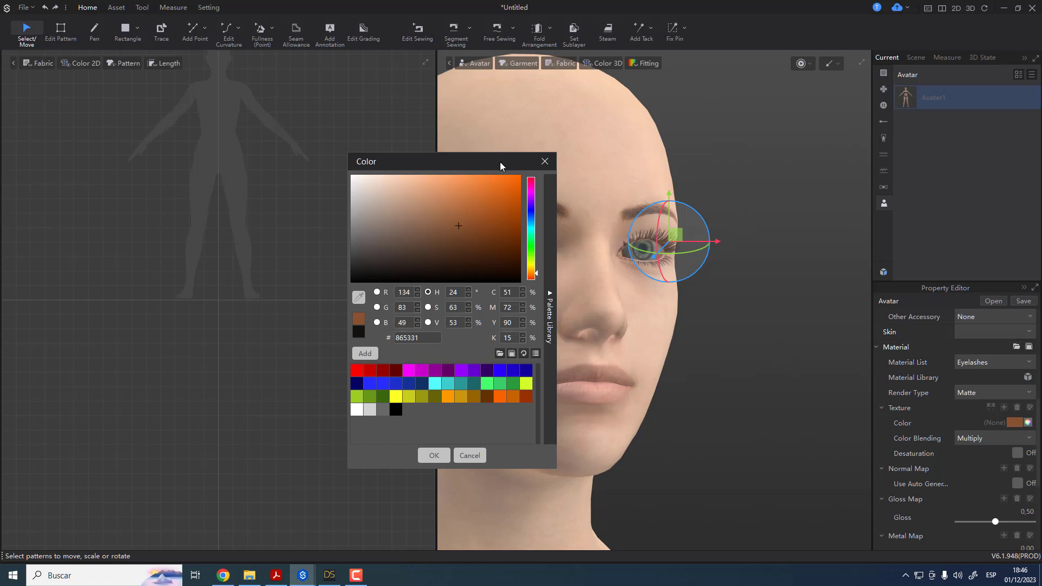
pyautogui.moveTo(499, 161); pyautogui.dragTo(888, 149)
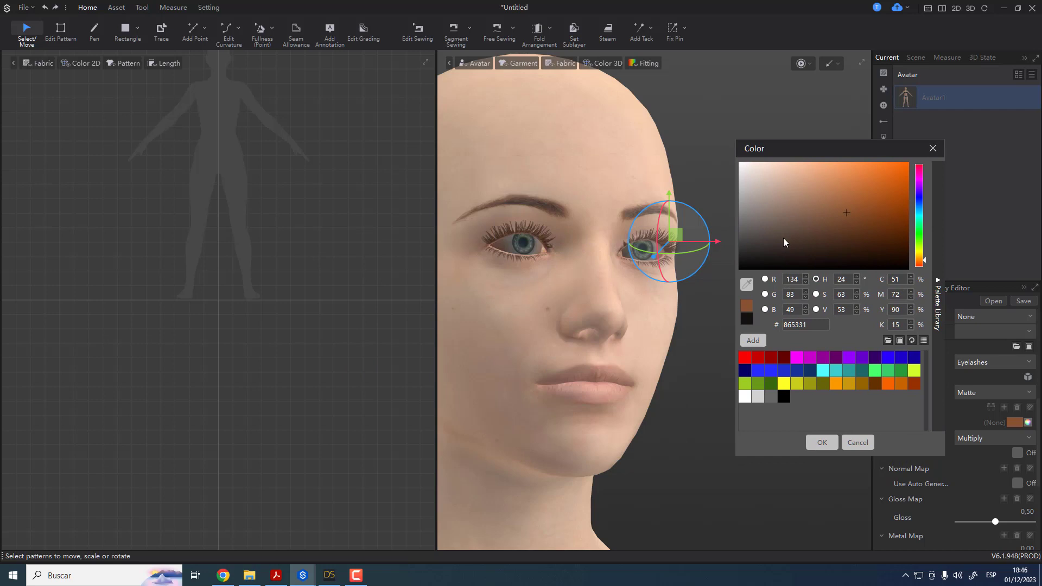
pyautogui.click(920, 198)
pyautogui.click(877, 175)
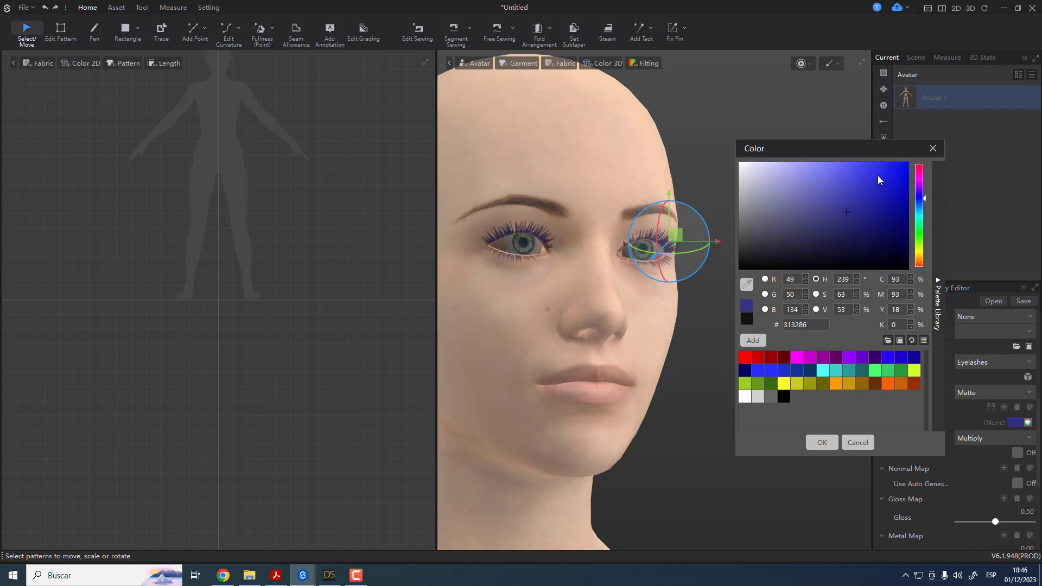
pyautogui.click(861, 173)
pyautogui.click(871, 242)
pyautogui.click(918, 181)
pyautogui.click(885, 176)
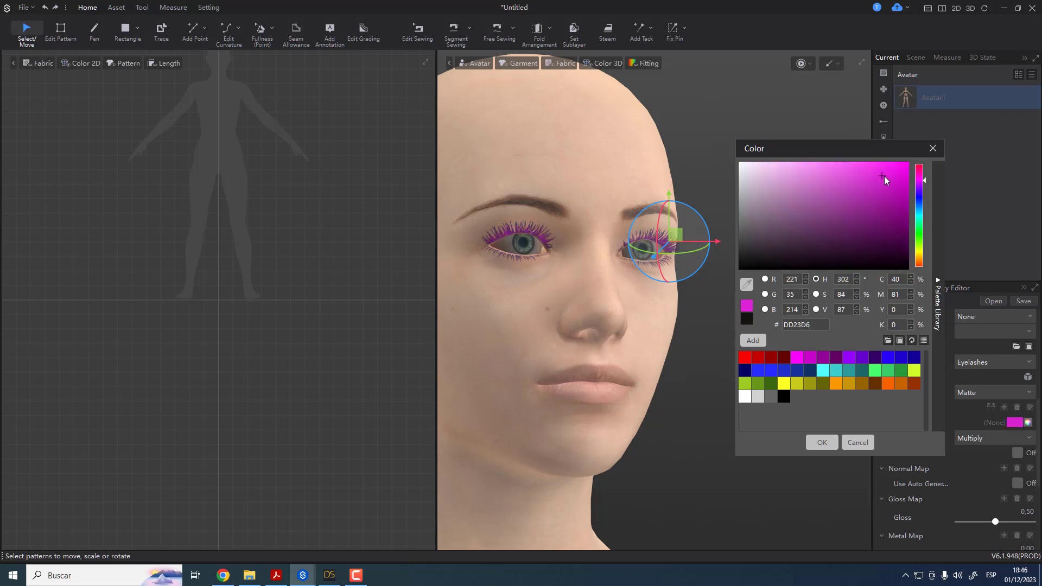
pyautogui.click(891, 171)
pyautogui.click(854, 443)
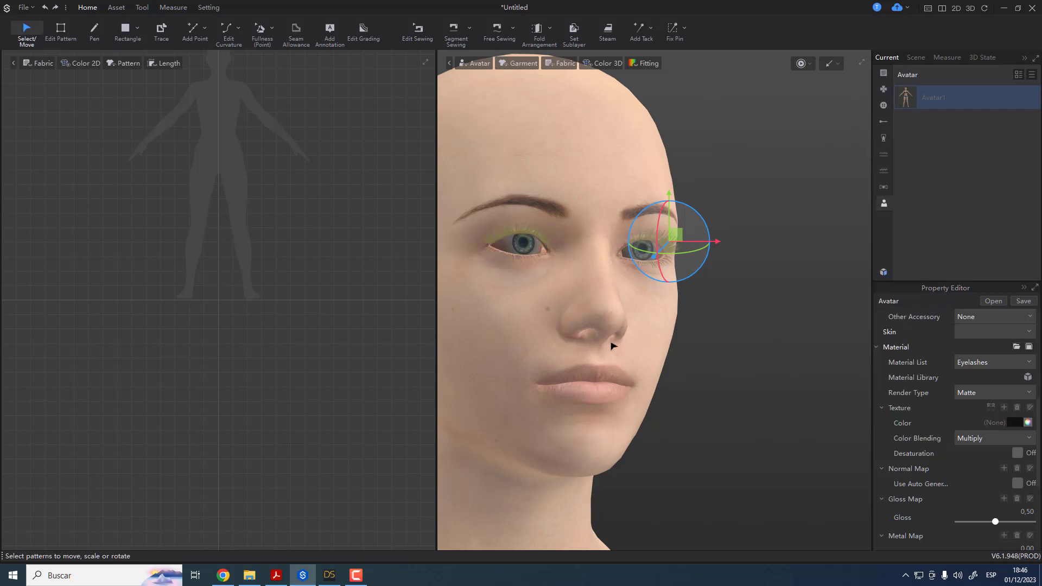
# Deselect the avatar and examine its face and upper body from the front
pyautogui.click(749, 337)
pyautogui.moveTo(744, 337); pyautogui.dragTo(626, 380, button='right')
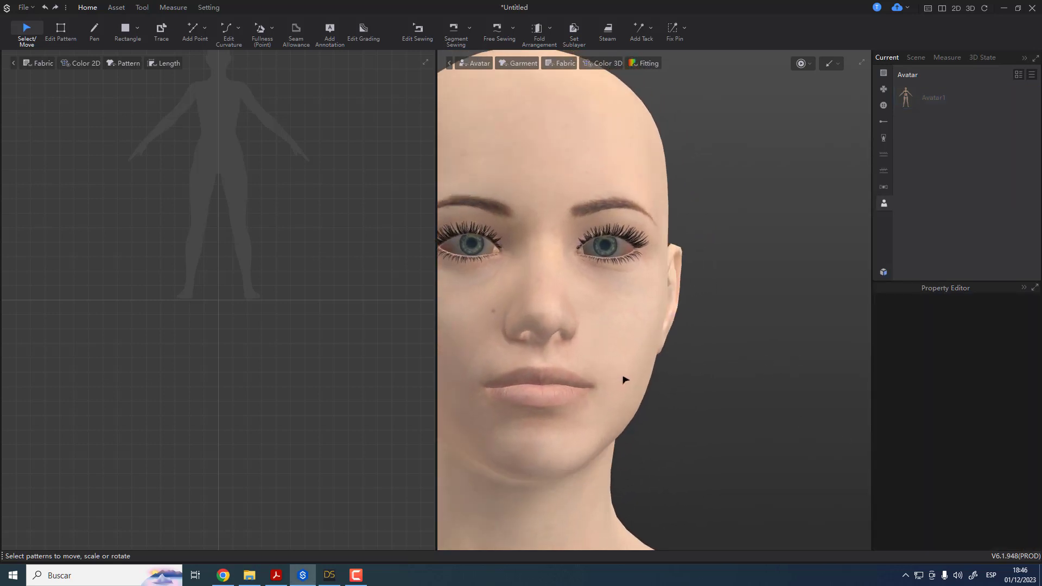
pyautogui.scroll(-6, 625, 380)
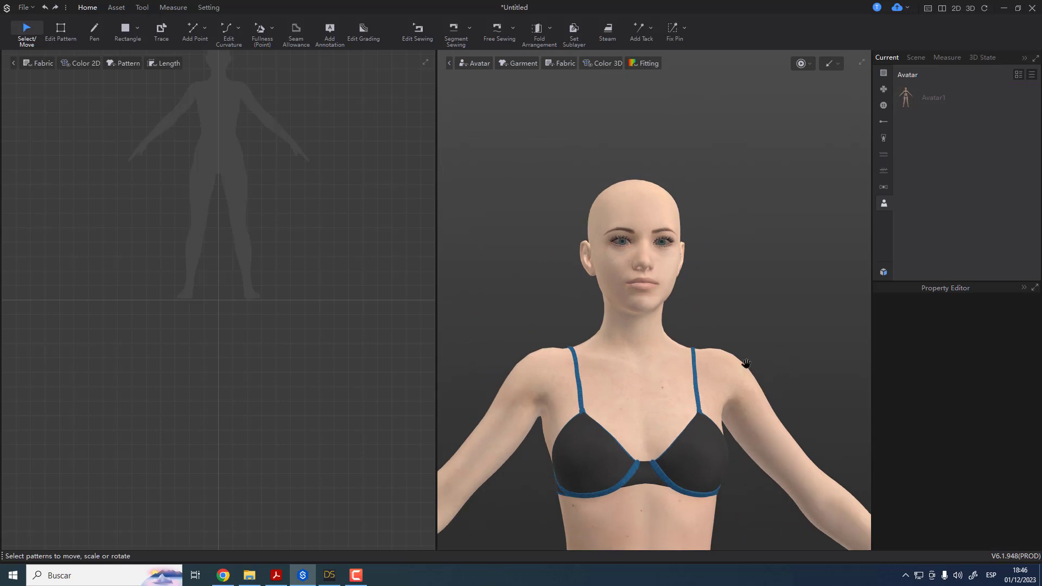
# Pick the bra's cups, straps and underwire and the body skin to check which material each part uses
pyautogui.moveTo(747, 363); pyautogui.dragTo(768, 209, button='middle')
pyautogui.click(723, 314)
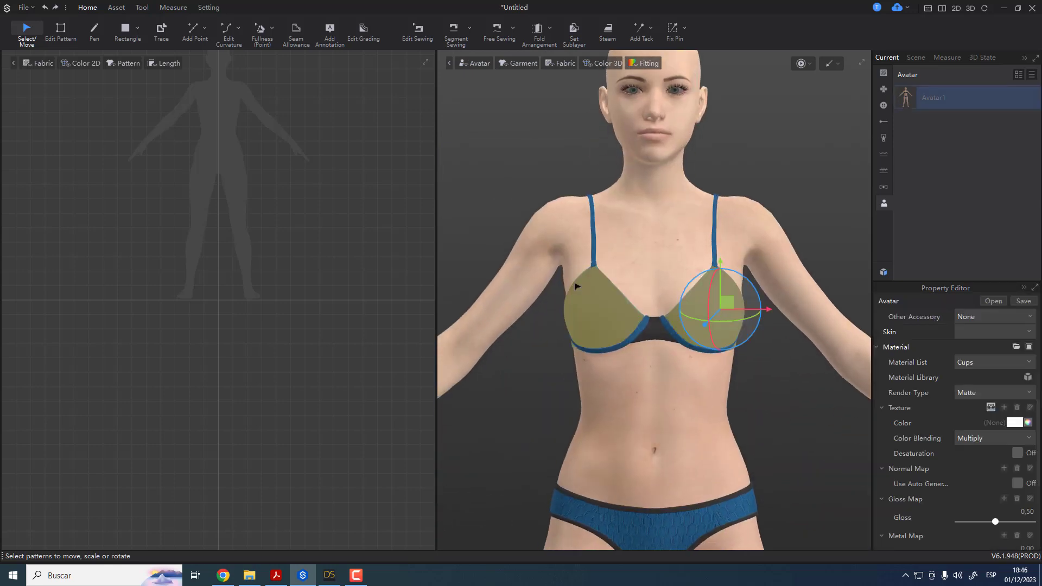
pyautogui.click(621, 315)
pyautogui.click(598, 227)
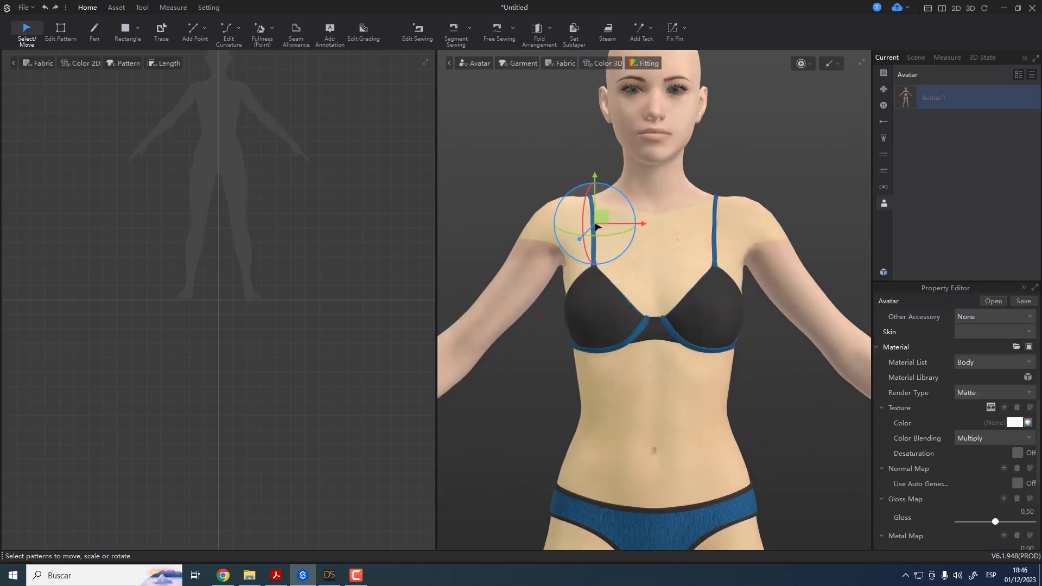
pyautogui.click(718, 239)
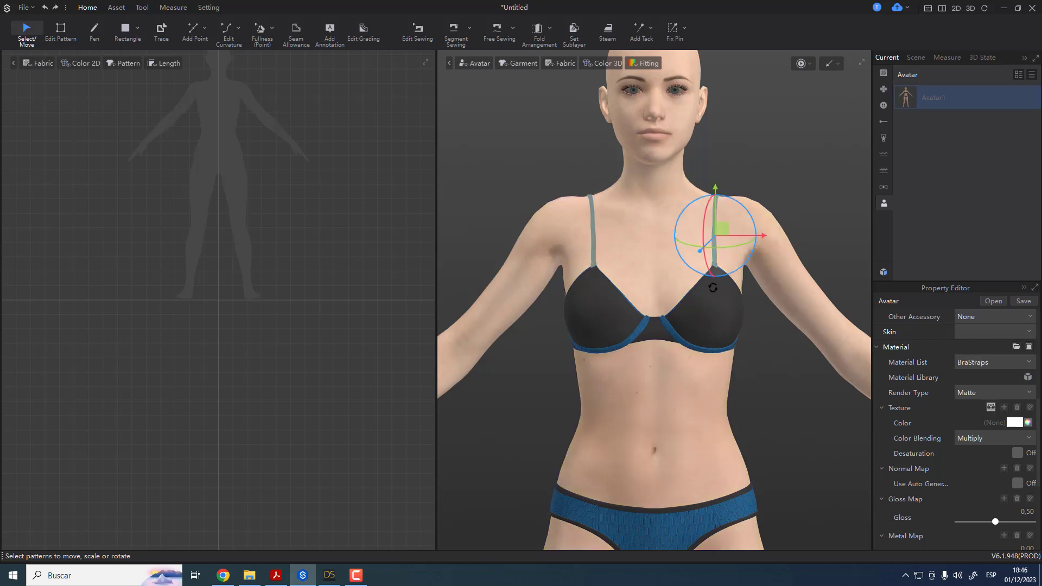
pyautogui.click(721, 321)
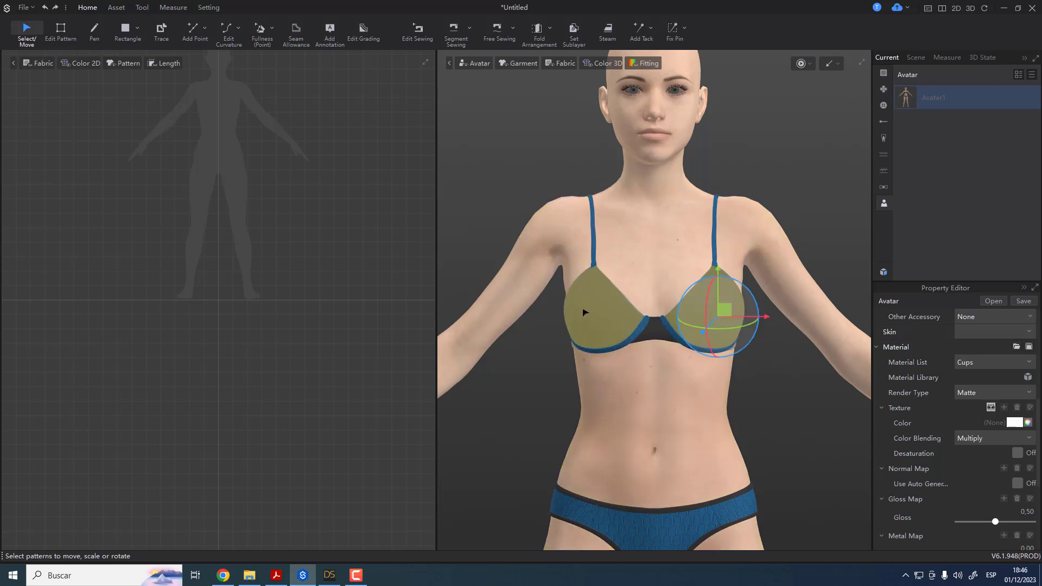
pyautogui.click(642, 335)
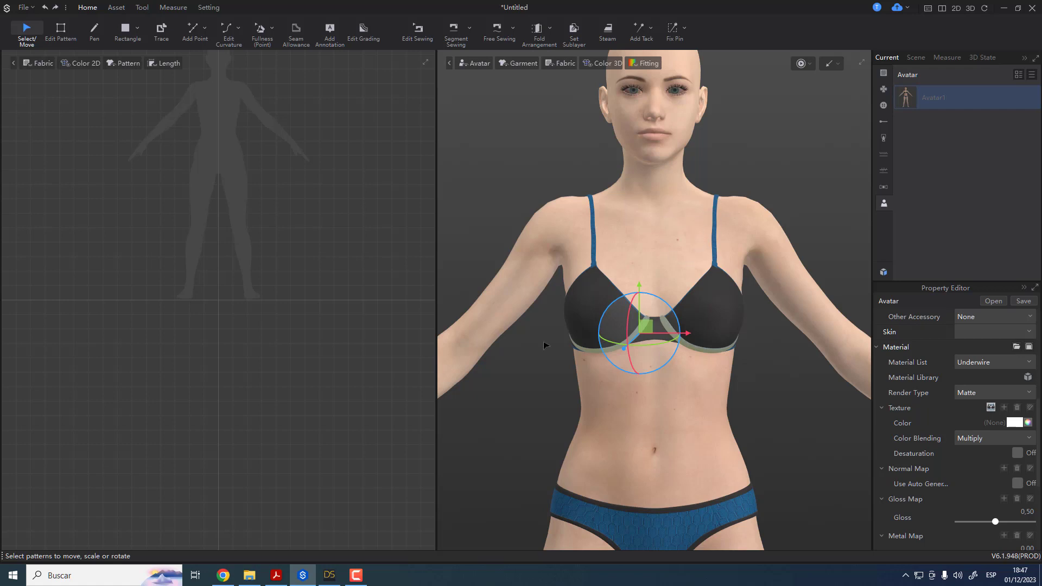
# Try lowering the Transparent Map Alpha of the bra cups and the bra straps, and restore it to 1.00
pyautogui.click(589, 295)
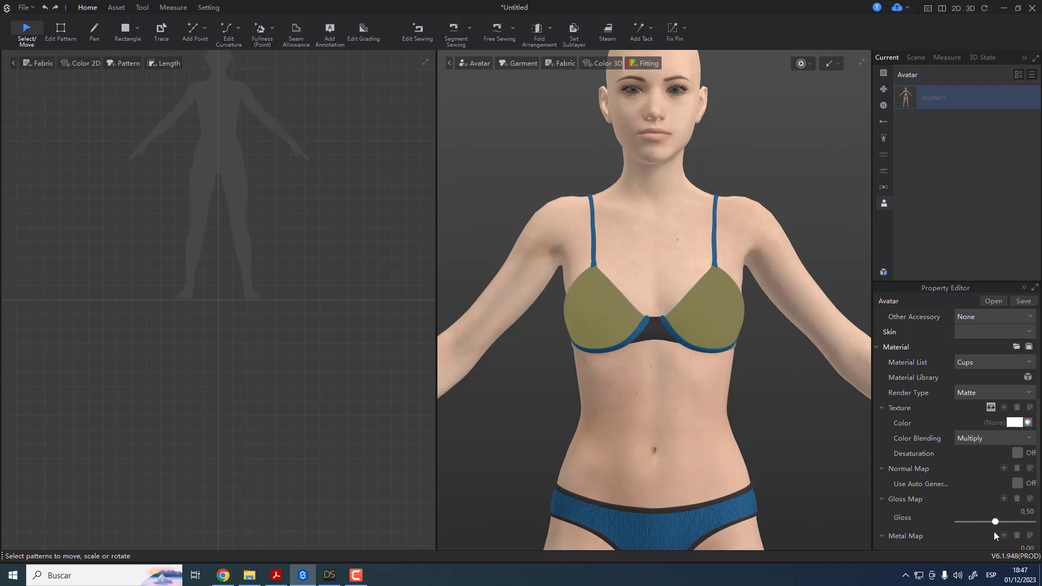
pyautogui.scroll(-4, 901, 510)
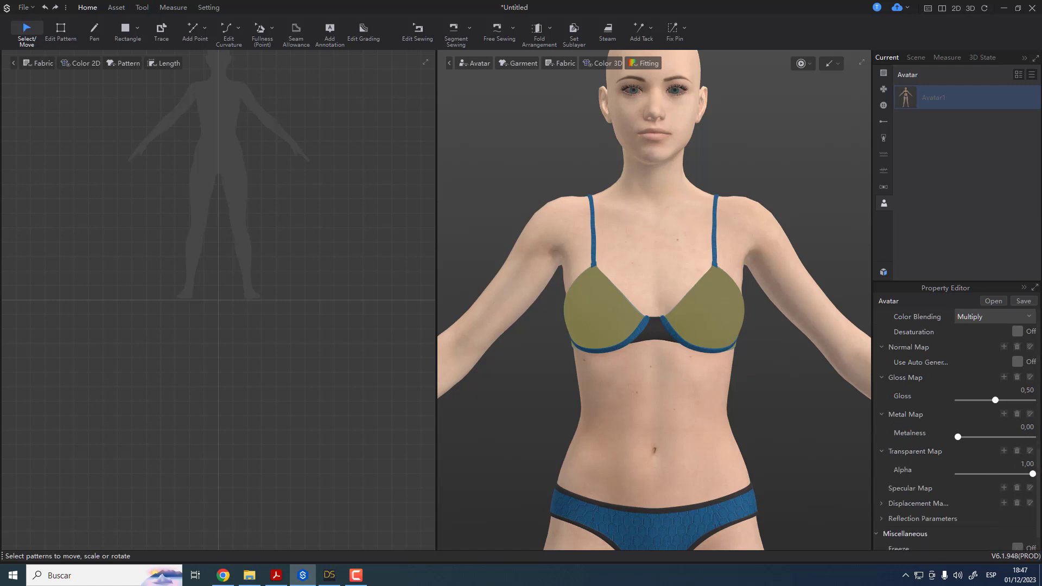
pyautogui.moveTo(1032, 474)
pyautogui.mouseDown()
pyautogui.moveTo(942, 476)
pyautogui.moveTo(1034, 474)
pyautogui.mouseUp()
pyautogui.click(716, 260)
pyautogui.moveTo(1032, 474); pyautogui.dragTo(866, 473)
pyautogui.moveTo(989, 474); pyautogui.dragTo(1033, 474)
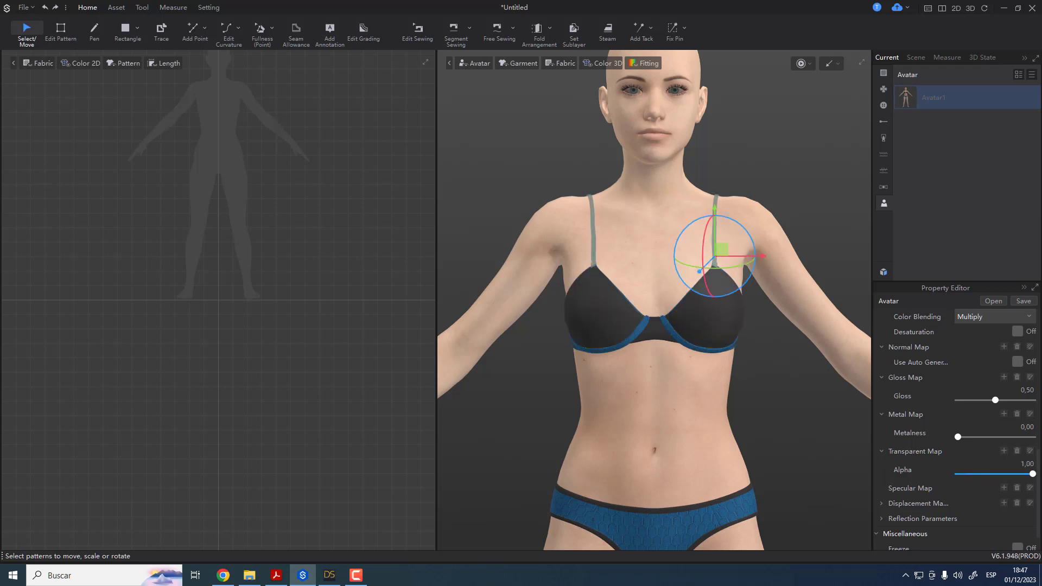
# Select the bra cups and the panties in turn, try lowering the panties' Transparent Map Alpha, and restore it to 1.00
pyautogui.click(608, 317)
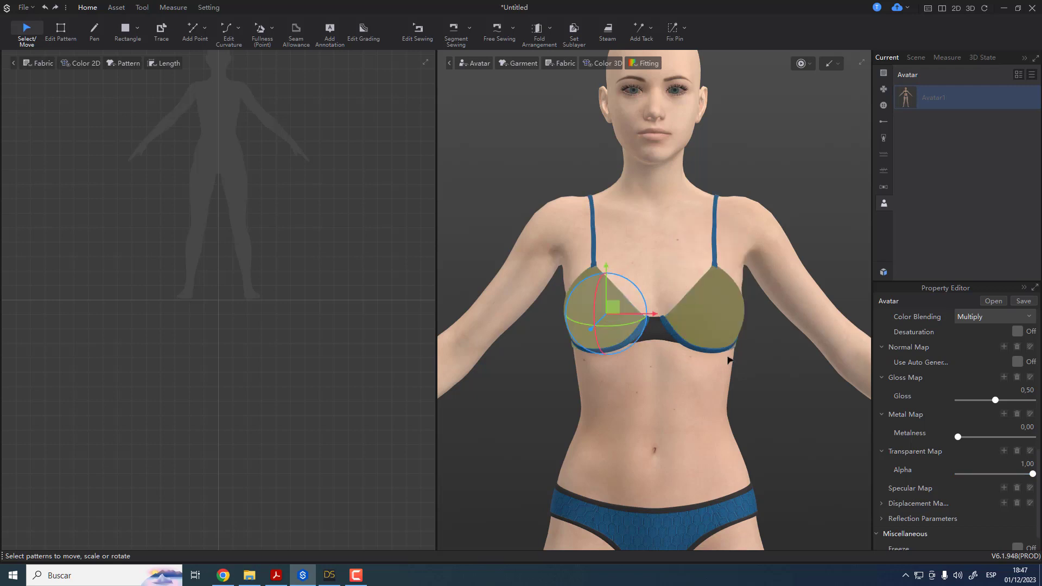
pyautogui.click(730, 507)
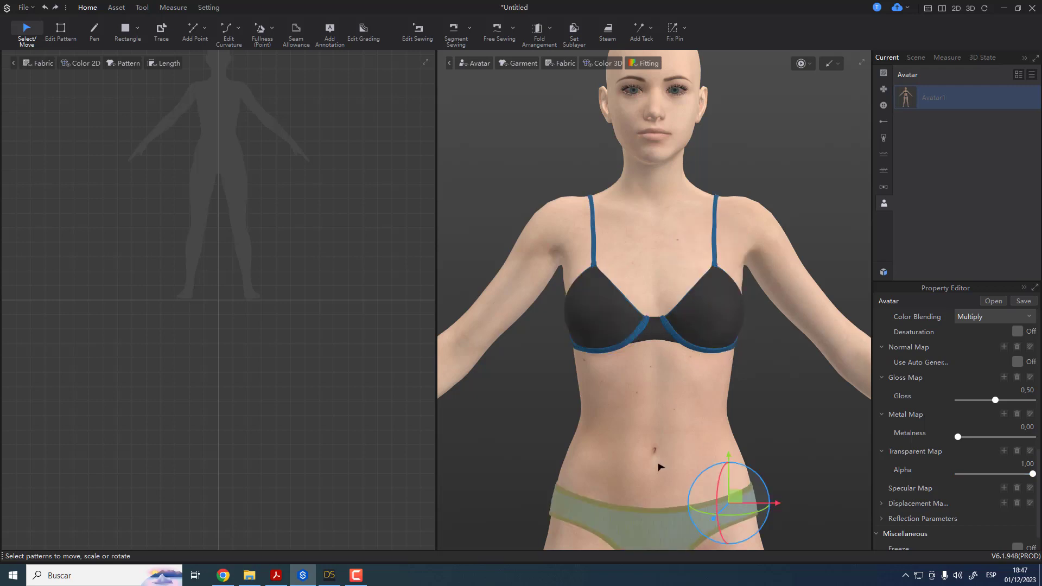
pyautogui.moveTo(659, 466); pyautogui.dragTo(662, 474, button='middle')
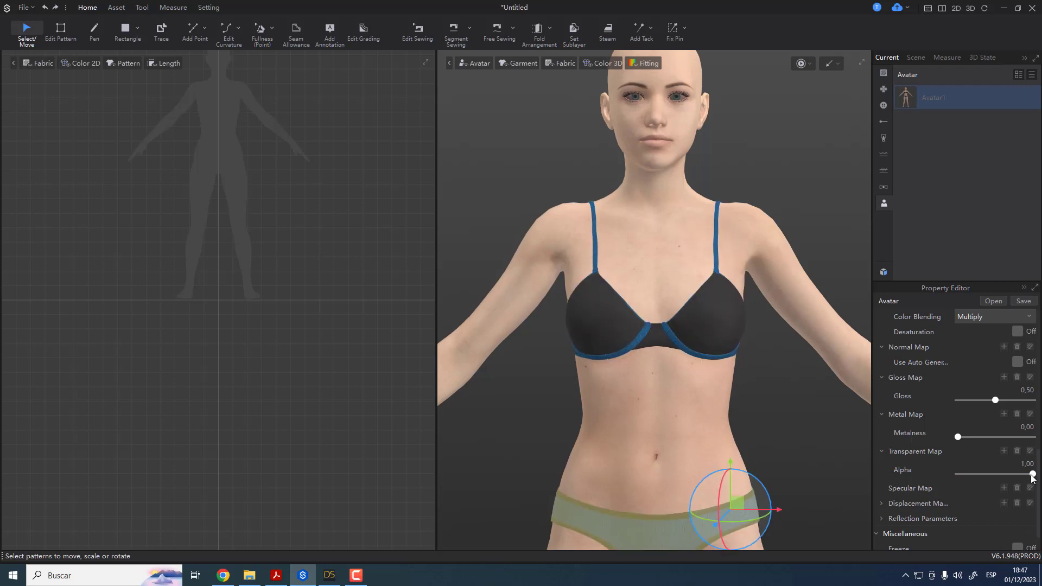
pyautogui.moveTo(1033, 474)
pyautogui.mouseDown()
pyautogui.moveTo(862, 474)
pyautogui.moveTo(1035, 474)
pyautogui.mouseUp()
# Select the avatar's face material, try lowering its Transparent Map Alpha, and restore it to 1.00
pyautogui.moveTo(578, 293); pyautogui.dragTo(665, 114, button='right')
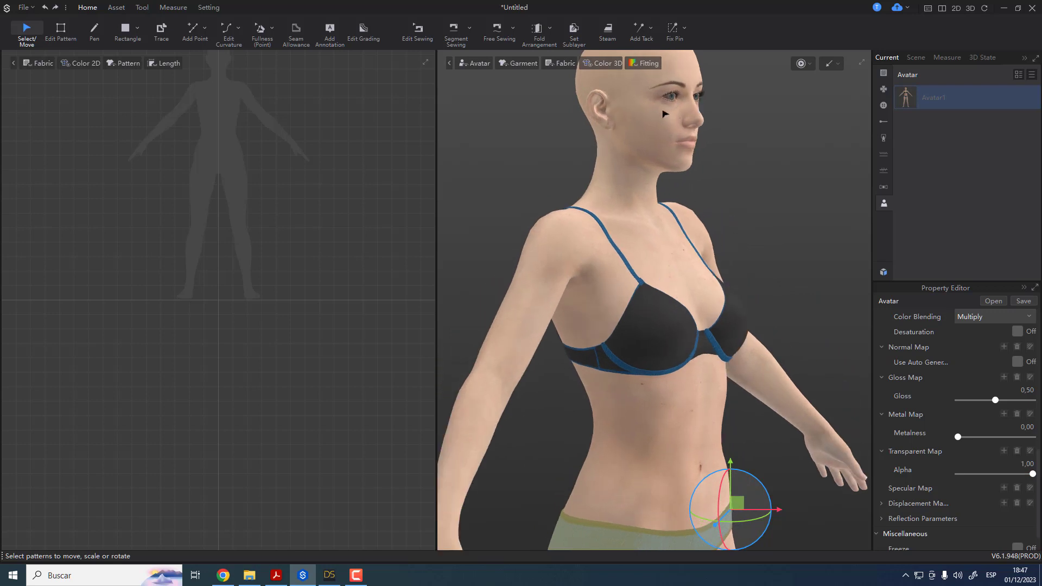
pyautogui.click(665, 115)
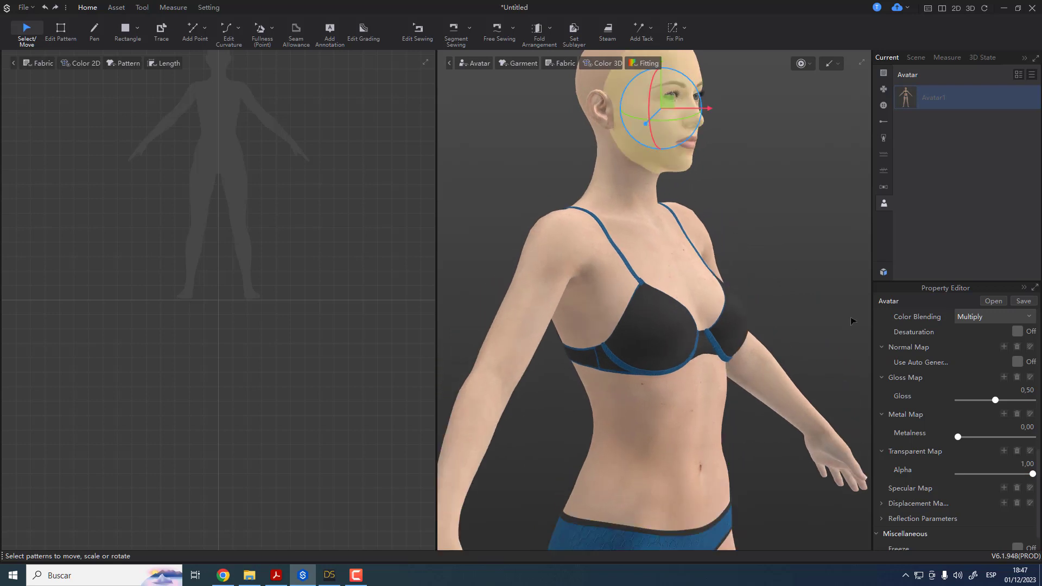
pyautogui.click(1032, 475)
pyautogui.moveTo(1032, 474)
pyautogui.mouseDown()
pyautogui.moveTo(957, 474)
pyautogui.moveTo(1032, 474)
pyautogui.mouseUp()
# Examine the avatar's head and torso from the front and from an angle, at several distances
pyautogui.moveTo(584, 347); pyautogui.dragTo(539, 344, button='right')
pyautogui.moveTo(624, 332); pyautogui.dragTo(529, 308, button='right')
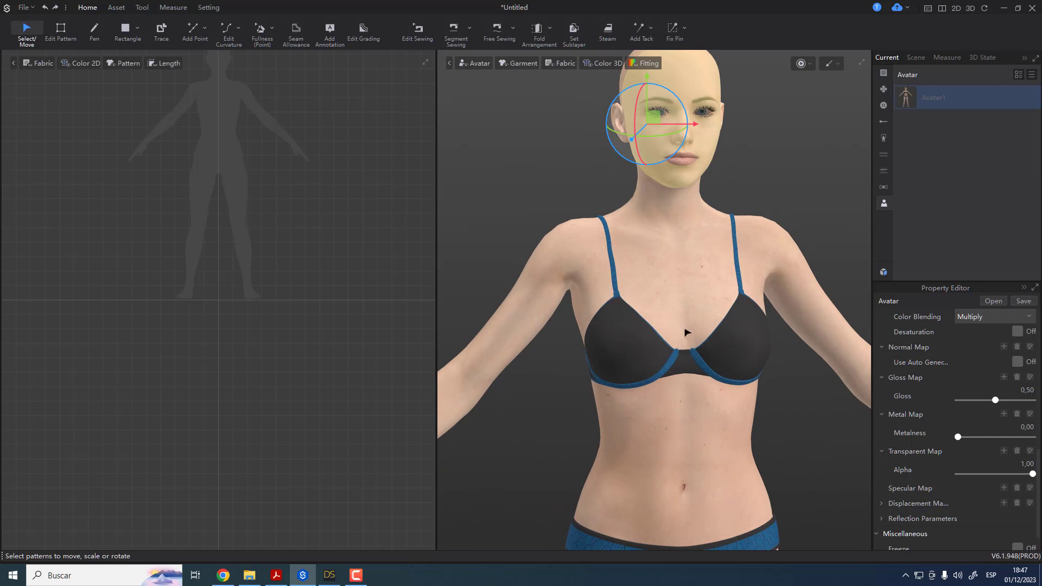
pyautogui.scroll(-1, 687, 332)
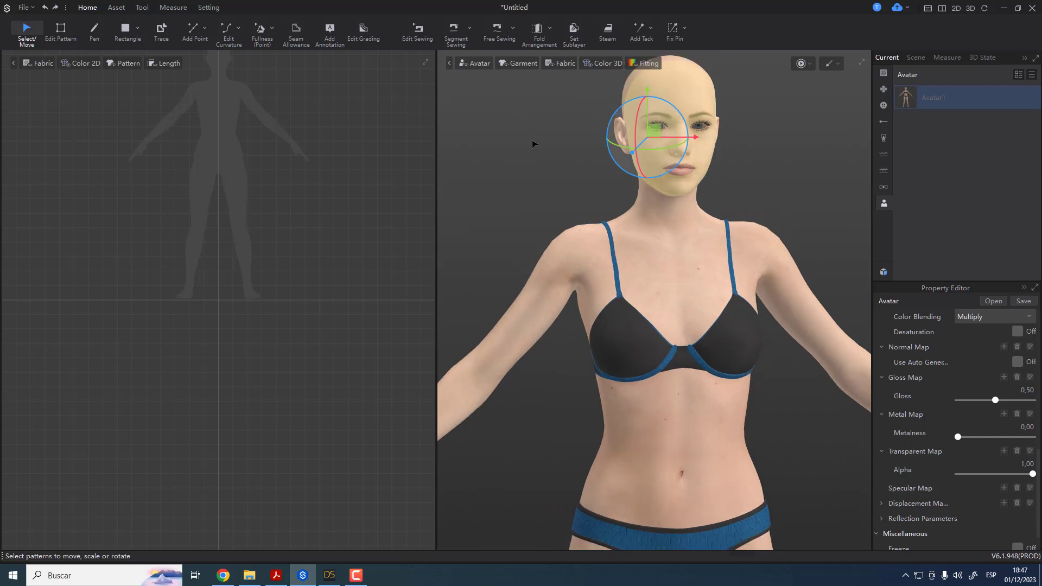
pyautogui.scroll(-2, 697, 274)
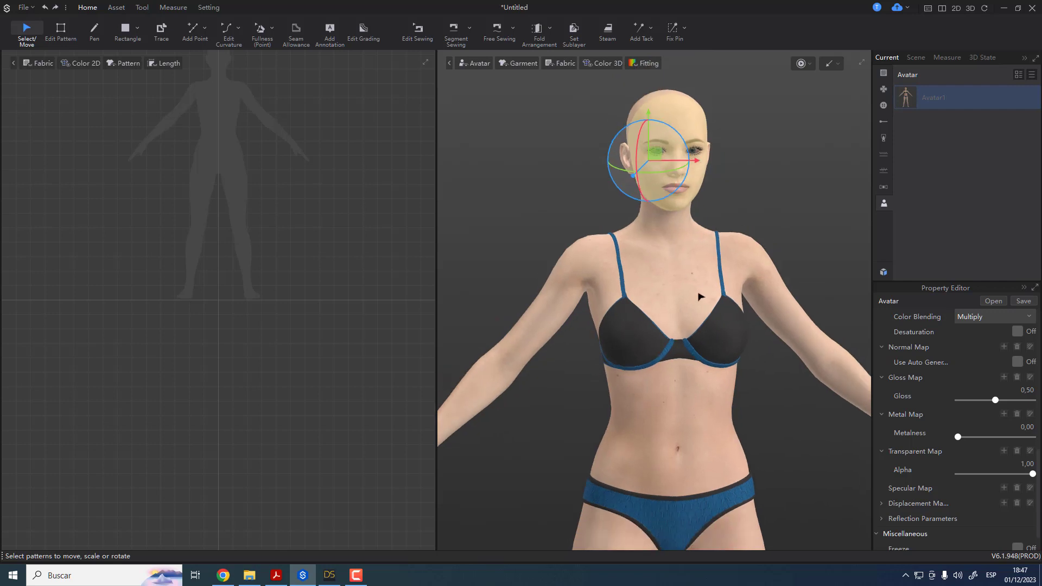
pyautogui.moveTo(679, 291); pyautogui.dragTo(675, 314, button='middle')
pyautogui.scroll(3, 675, 313)
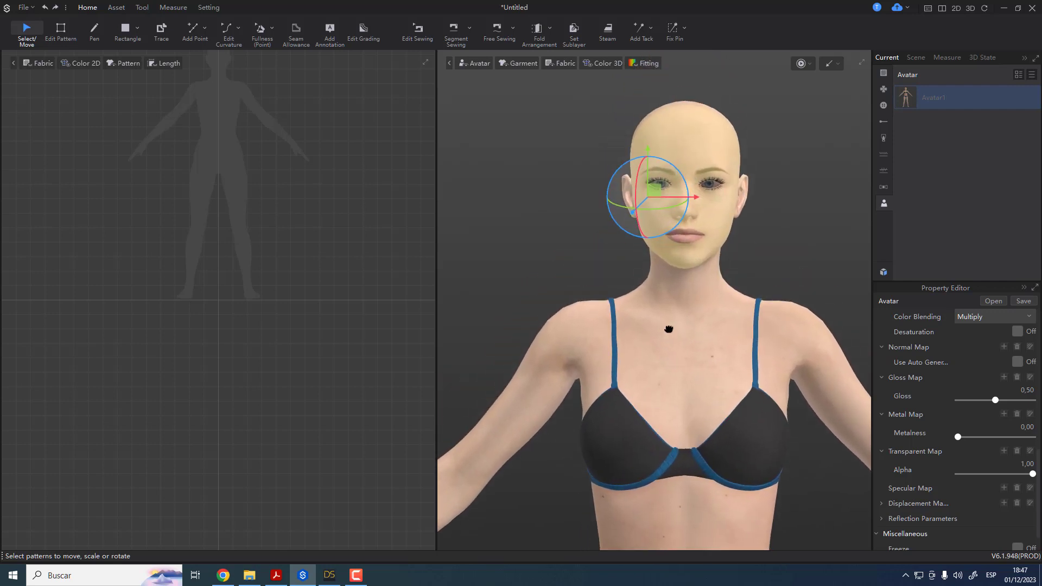
pyautogui.moveTo(672, 325); pyautogui.dragTo(698, 299, button='right')
pyautogui.scroll(2, 674, 317)
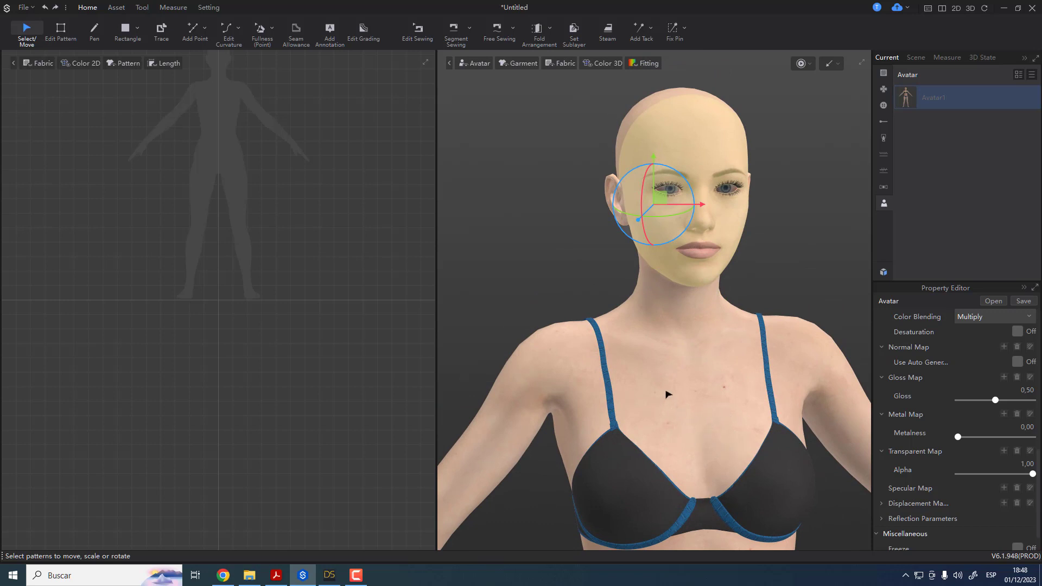
# Show the avatar's skeleton and examine the facial joints from the side
pyautogui.click(477, 64)
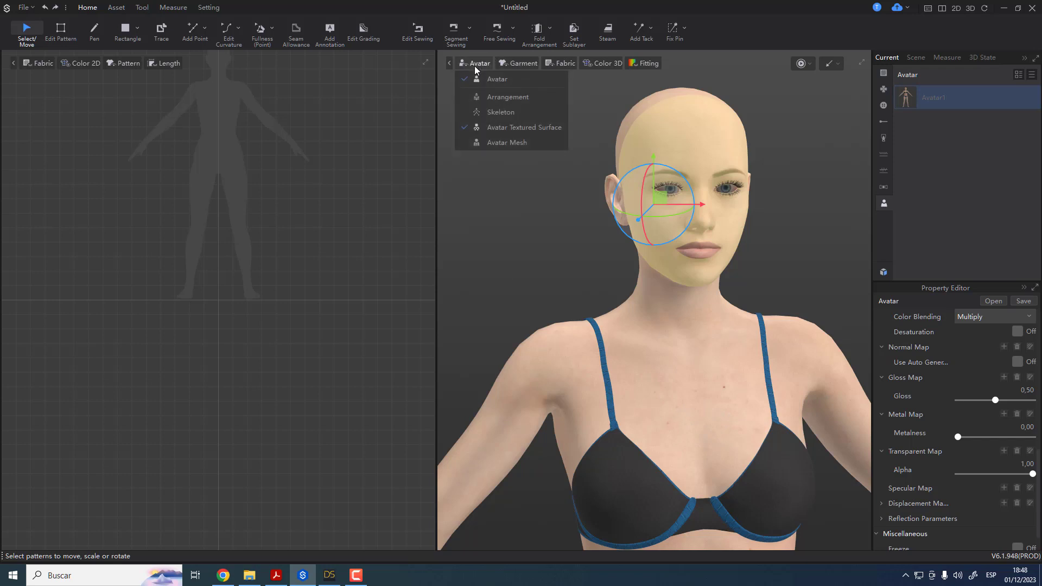
pyautogui.click(495, 113)
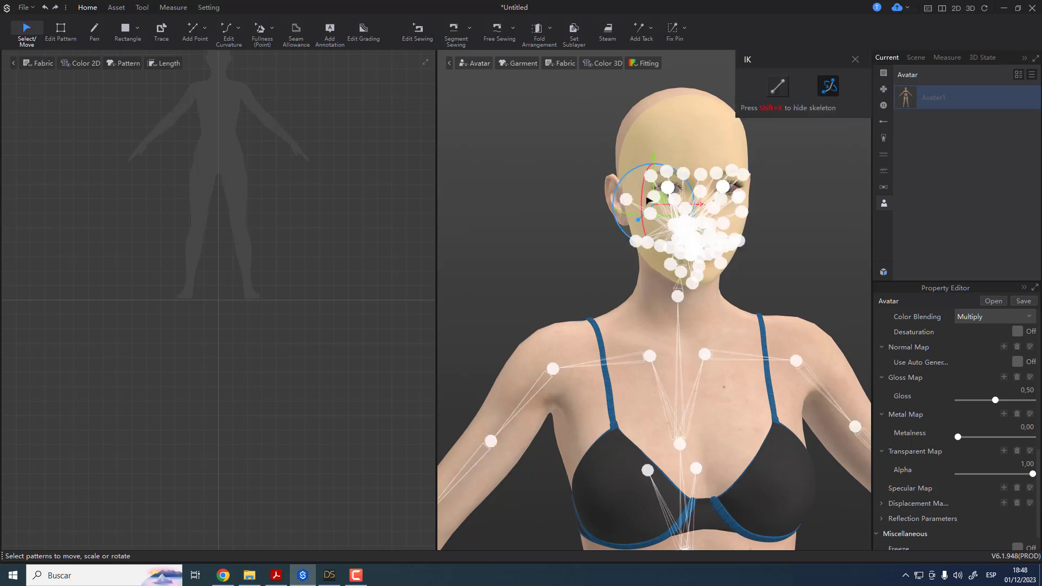
pyautogui.moveTo(647, 201); pyautogui.dragTo(684, 277, button='right')
pyautogui.scroll(4, 653, 245)
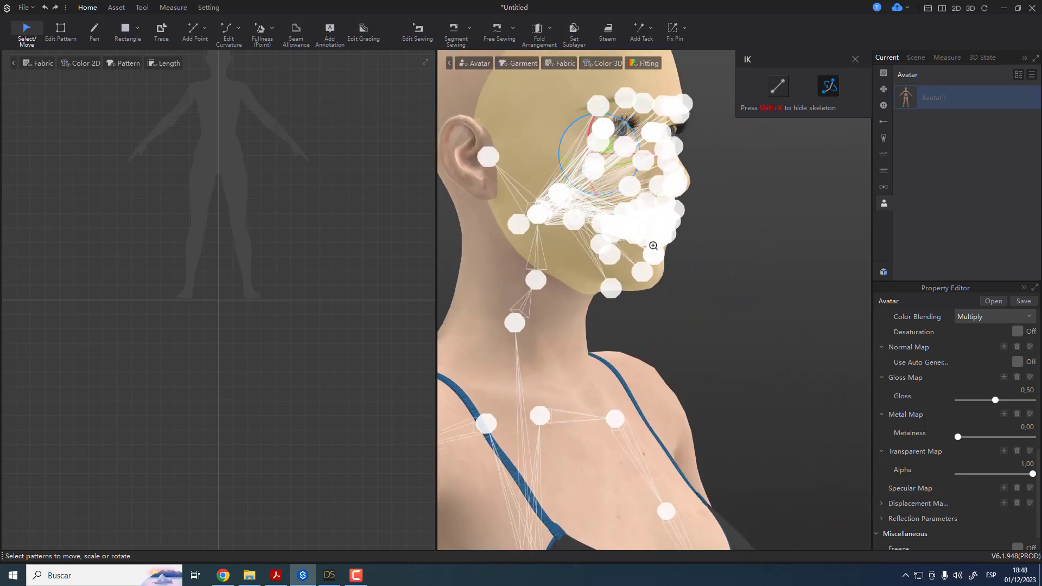
# Select the rLipUpperOuter bone beside the mouth and examine it from the side
pyautogui.moveTo(654, 245); pyautogui.dragTo(636, 341, button='right')
pyautogui.scroll(3, 683, 288)
pyautogui.click(625, 248)
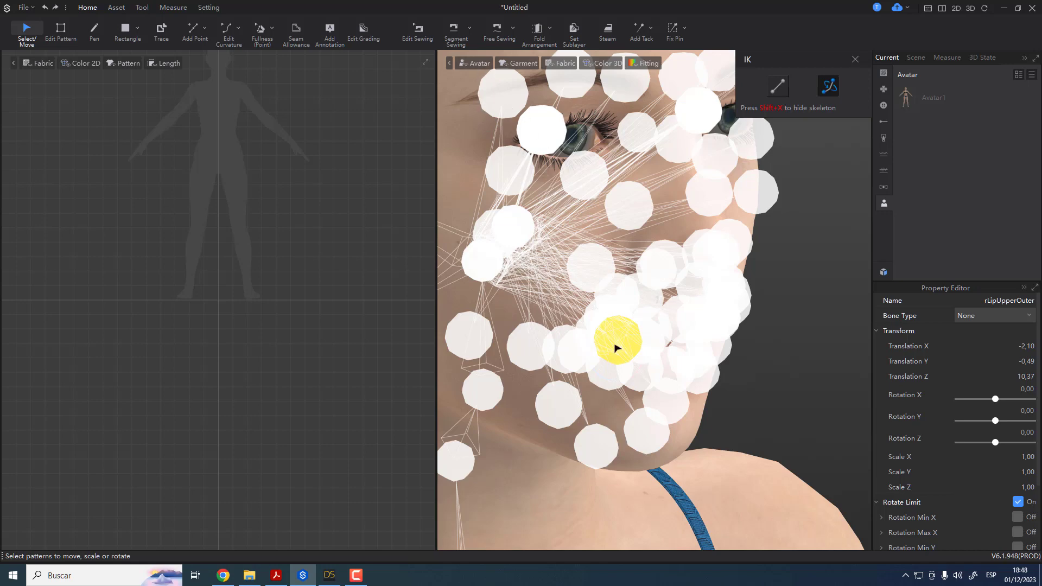
pyautogui.moveTo(621, 340); pyautogui.dragTo(695, 304, button='right')
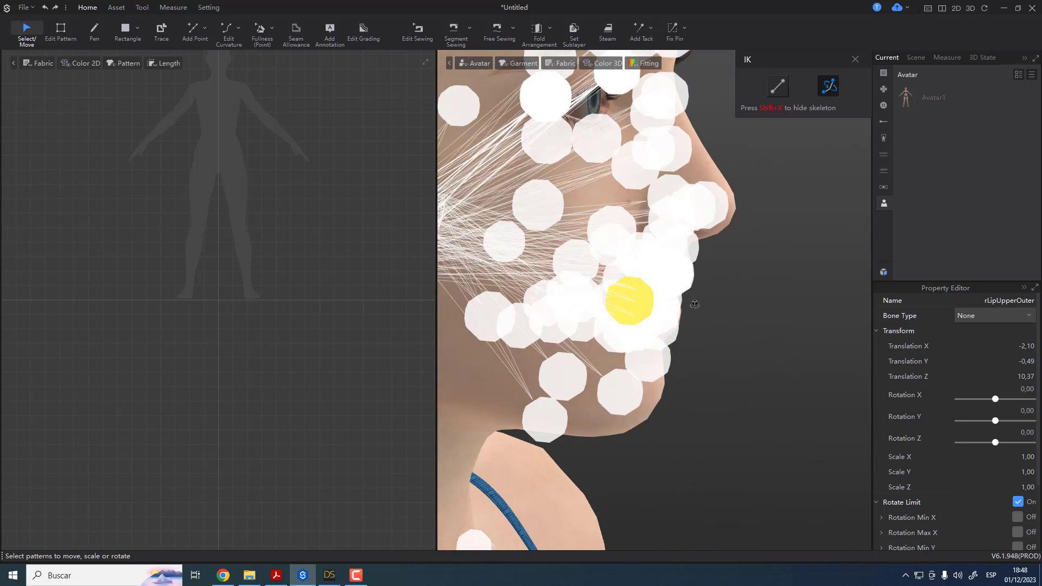